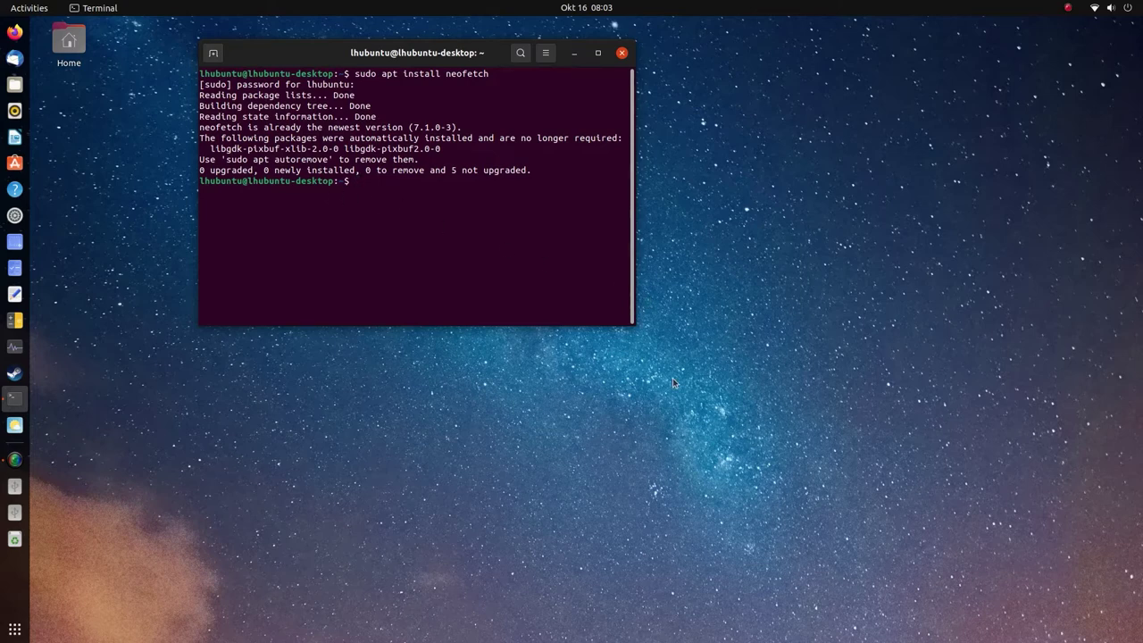
- Run neofetch in the terminal to display the system information, and enlarge the window to fit it
key(Up)
key(Up)
key(Up)
key(Up)
key(Up)
key(Up)
key(Up)
key(Up)
key(Return)
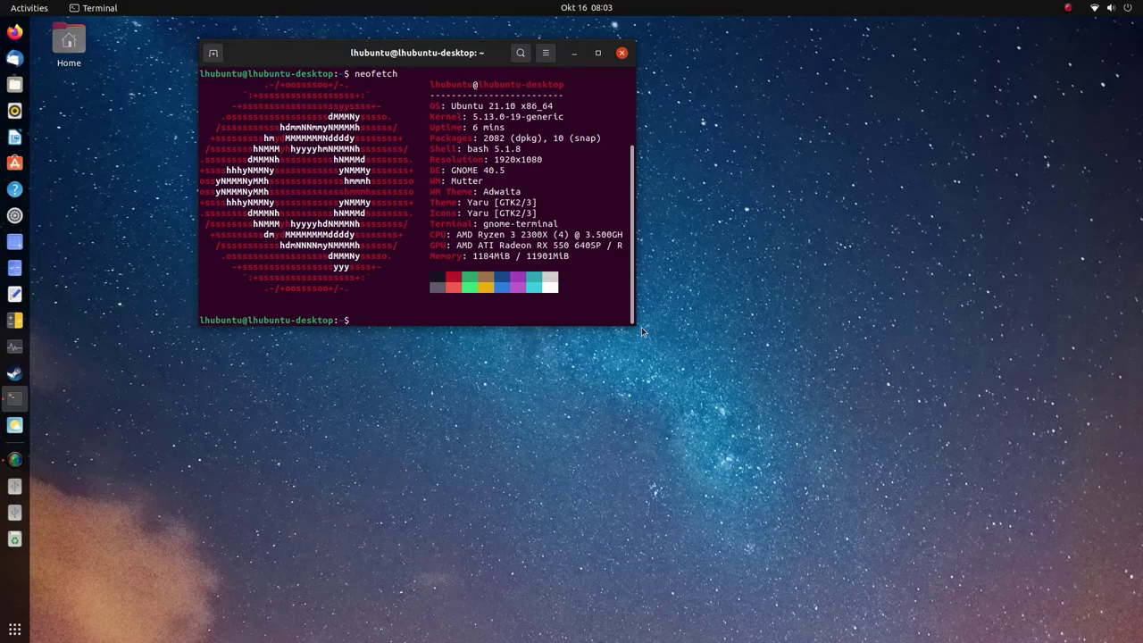
drag(636, 323, 670, 342)
- Find the About page of the system settings, view the hardware and OS details, and return to the desktop
key(super)
text(abou)
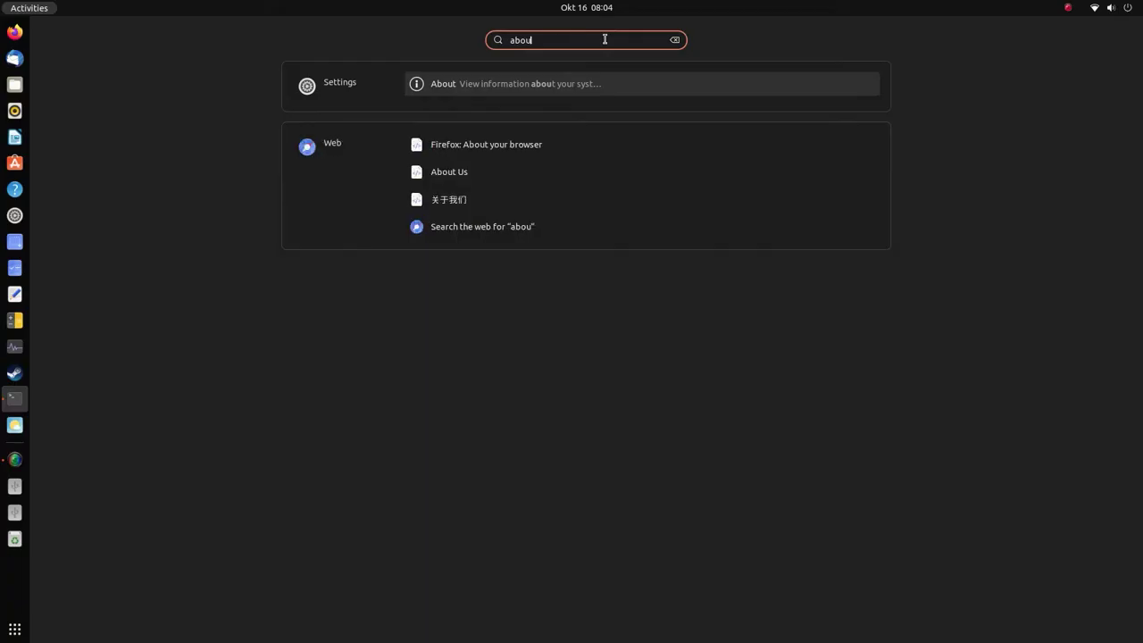
key(super)
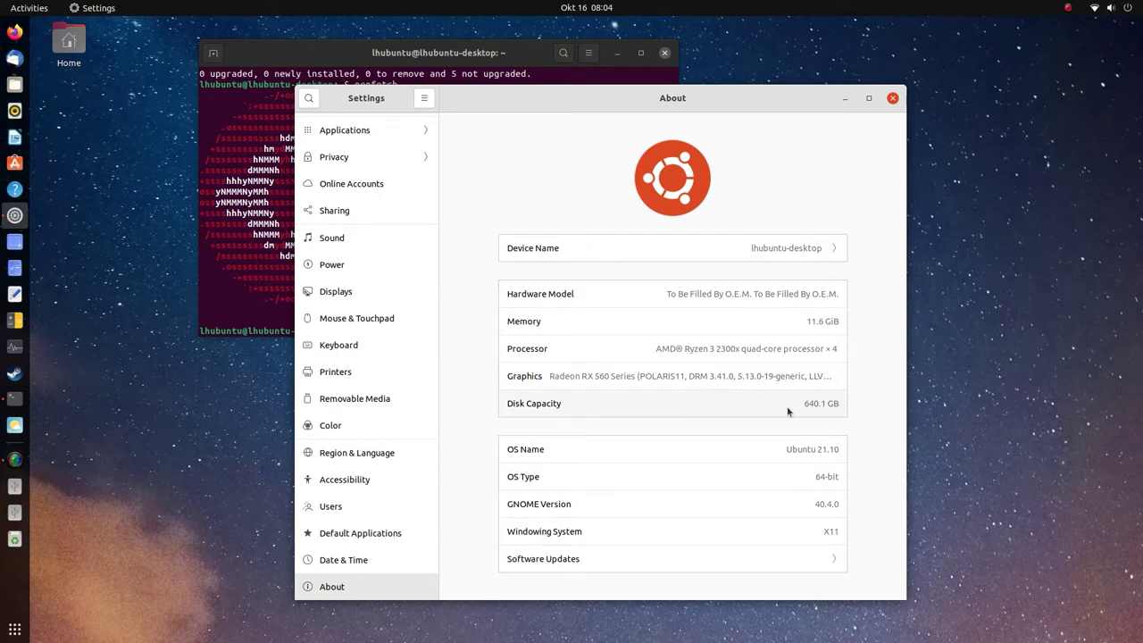
key(super+d)
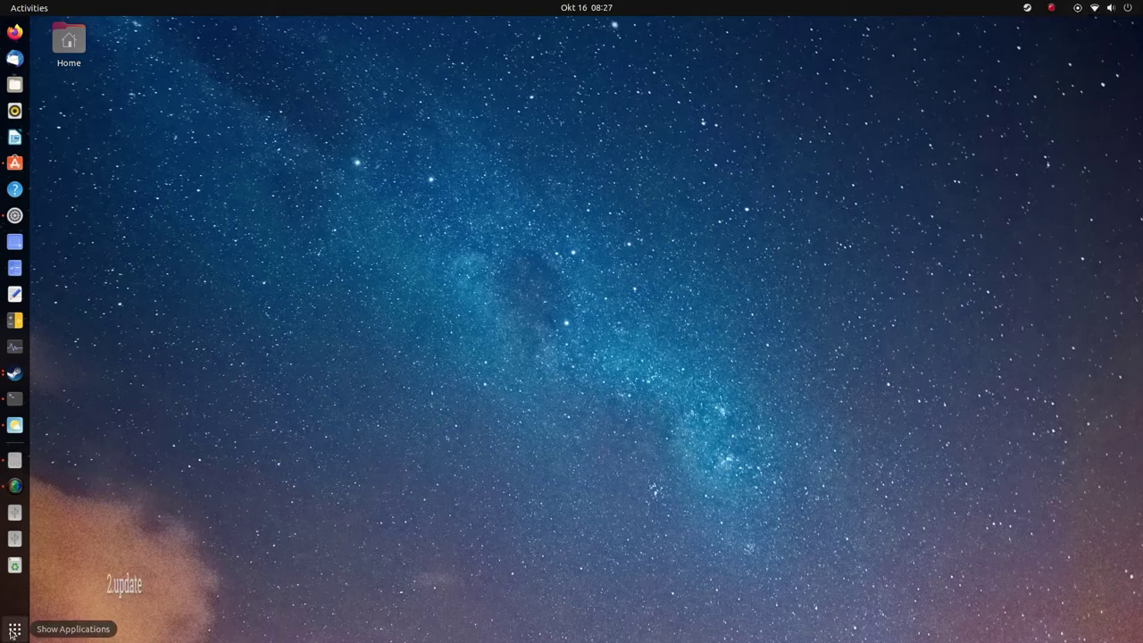
- Search the applications for "upd", launch Software Updater, and move its window up so it is fully on screen
click(14, 630)
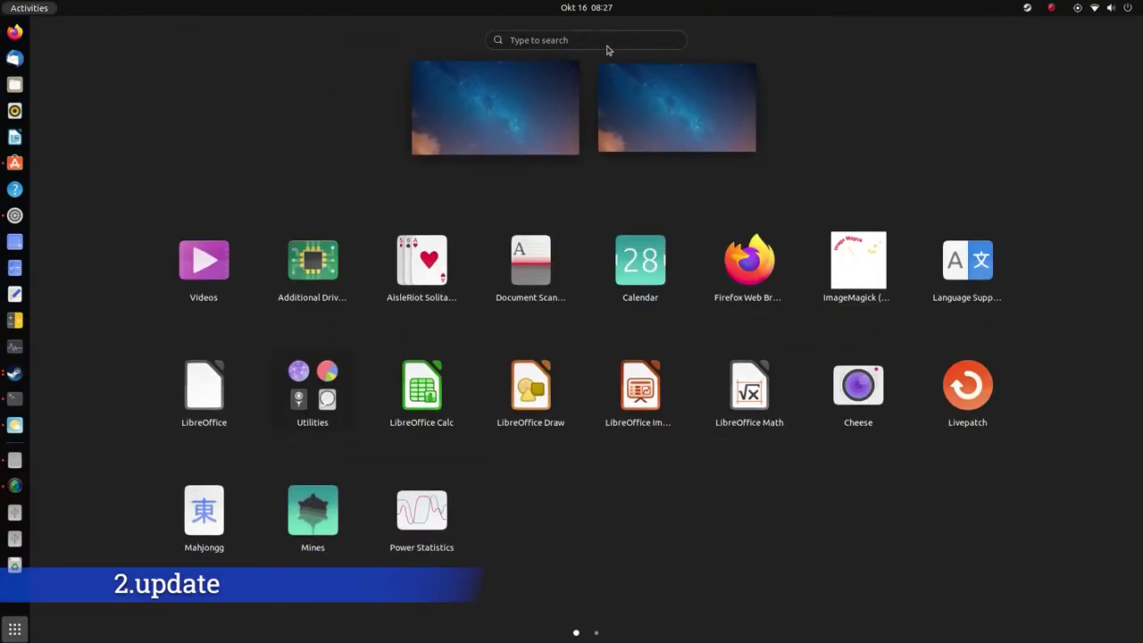
click(606, 47)
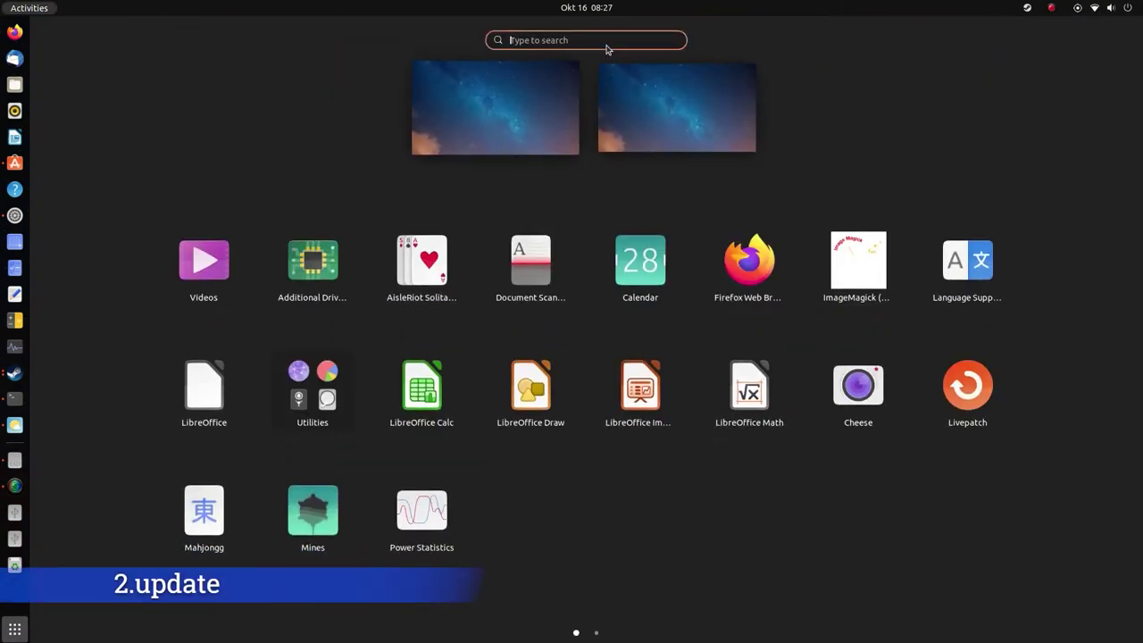
text(upd)
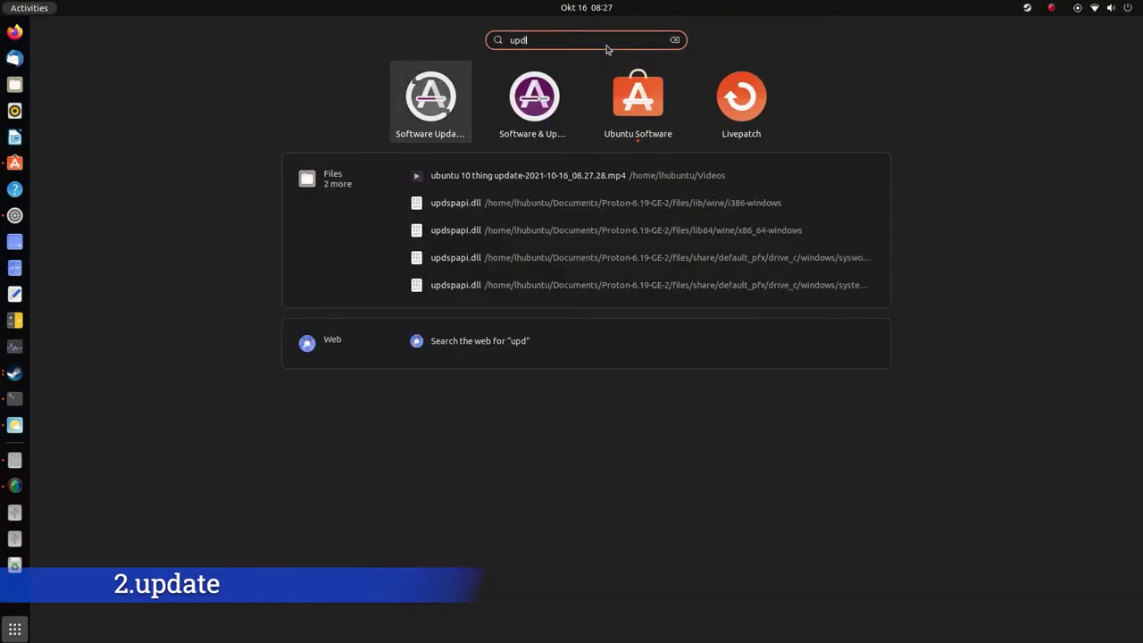
click(429, 107)
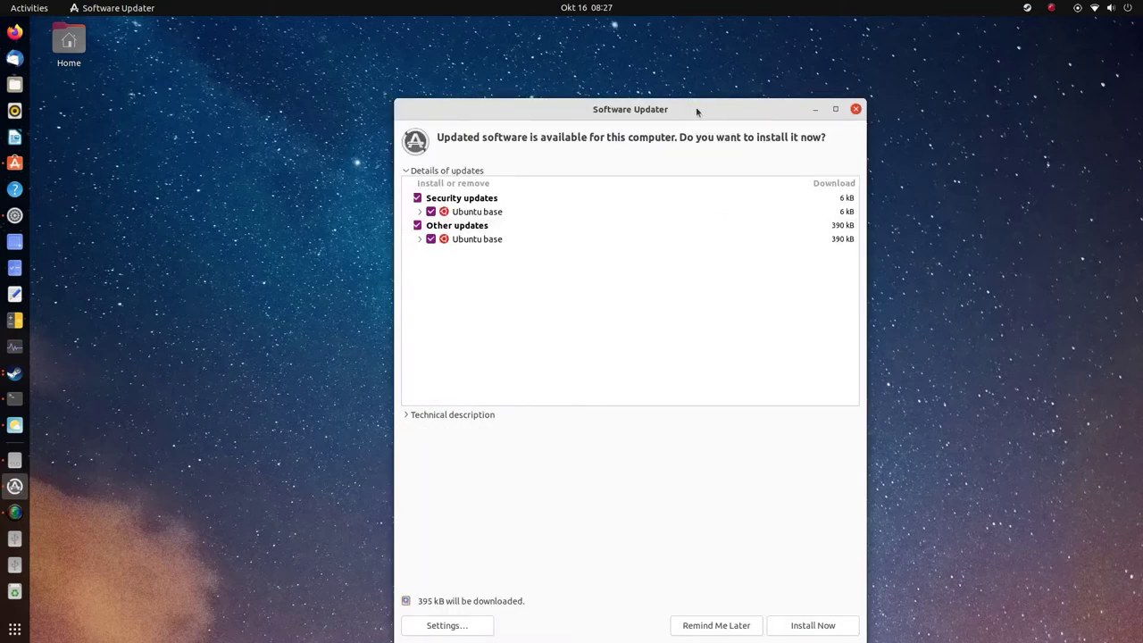
drag(698, 109, 659, 40)
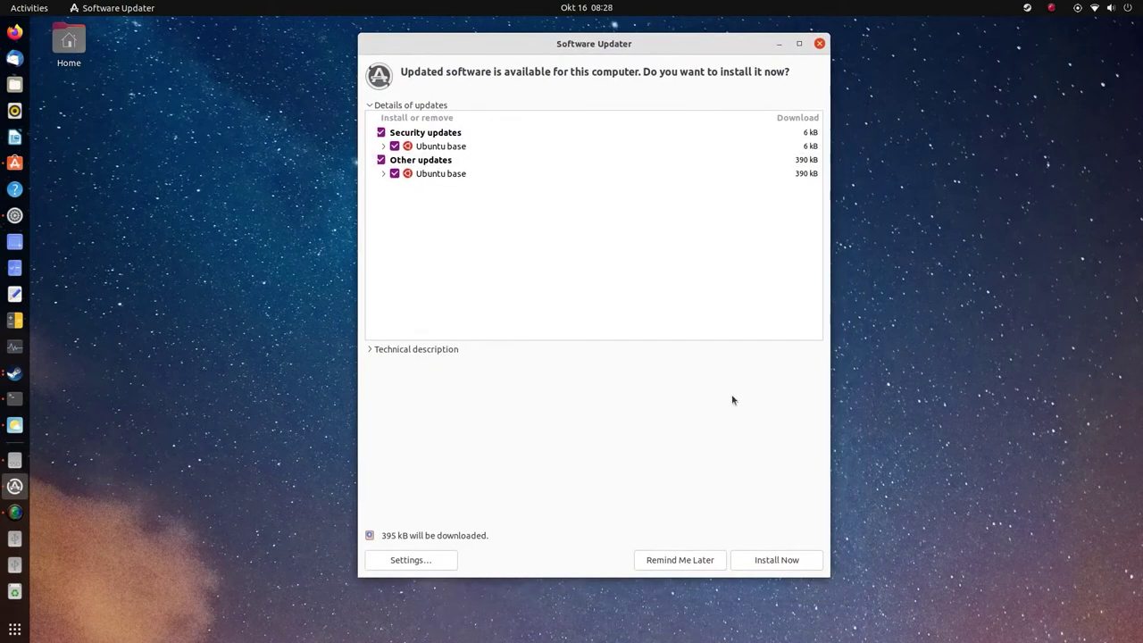
- Install all the offered updates, expanding the installation details, and close Software Updater
click(743, 562)
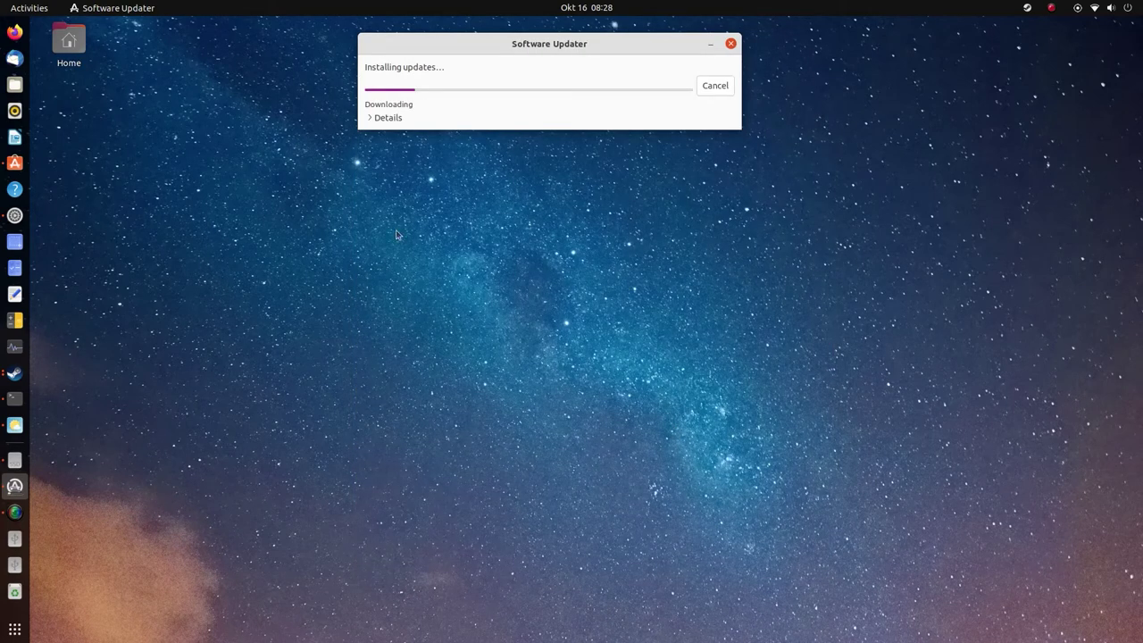
click(370, 118)
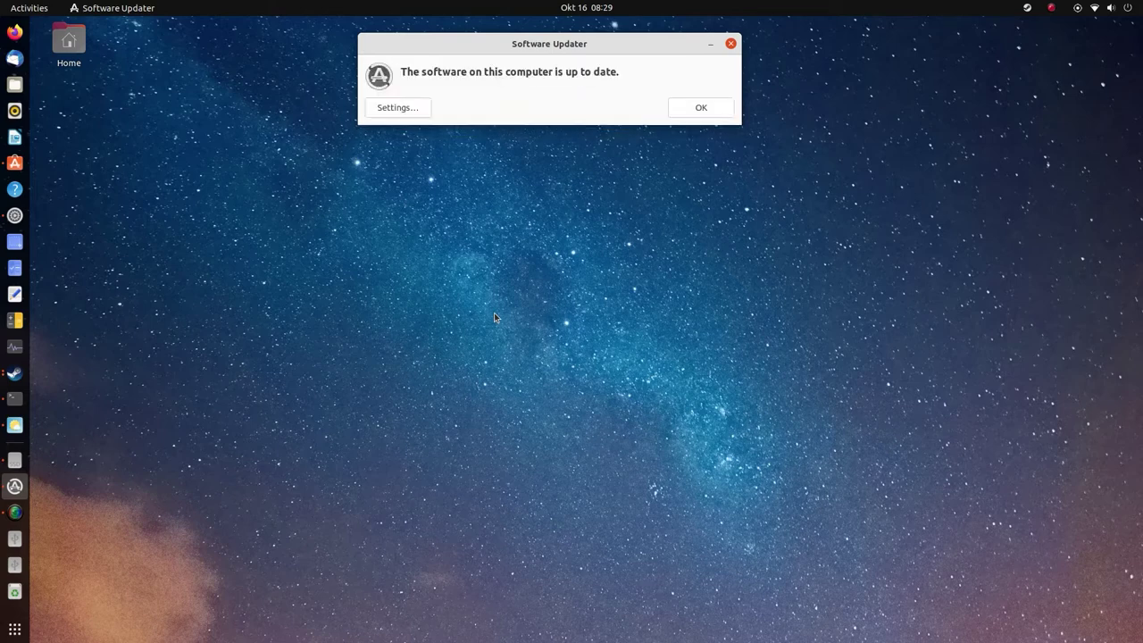
click(698, 108)
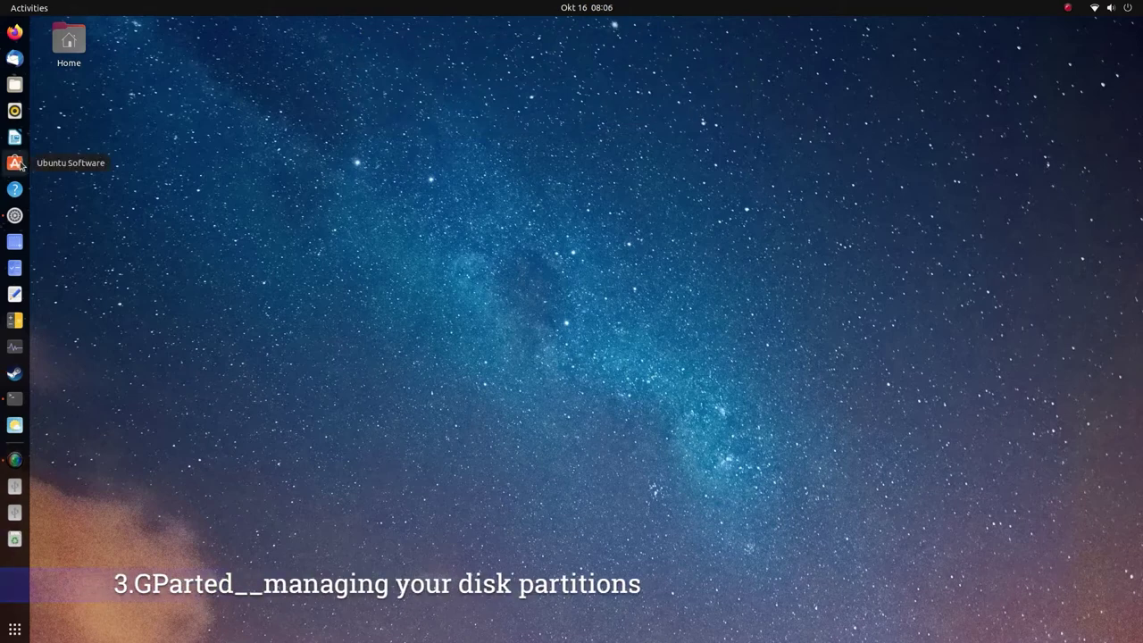
- Search Ubuntu Software for gparted and put the store window away
click(14, 164)
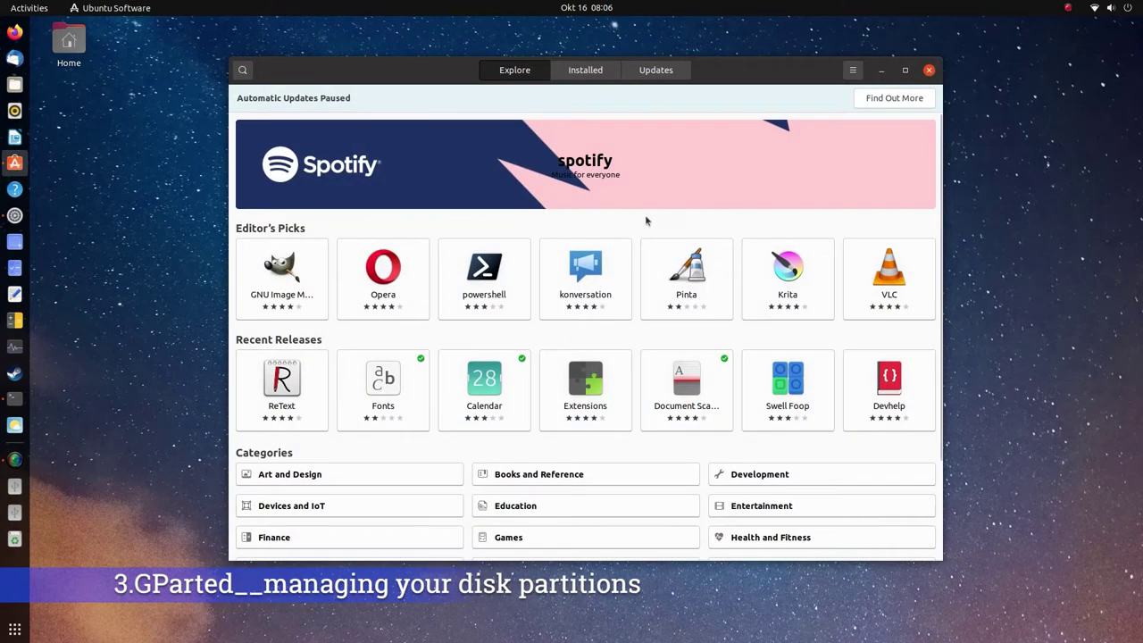
click(243, 70)
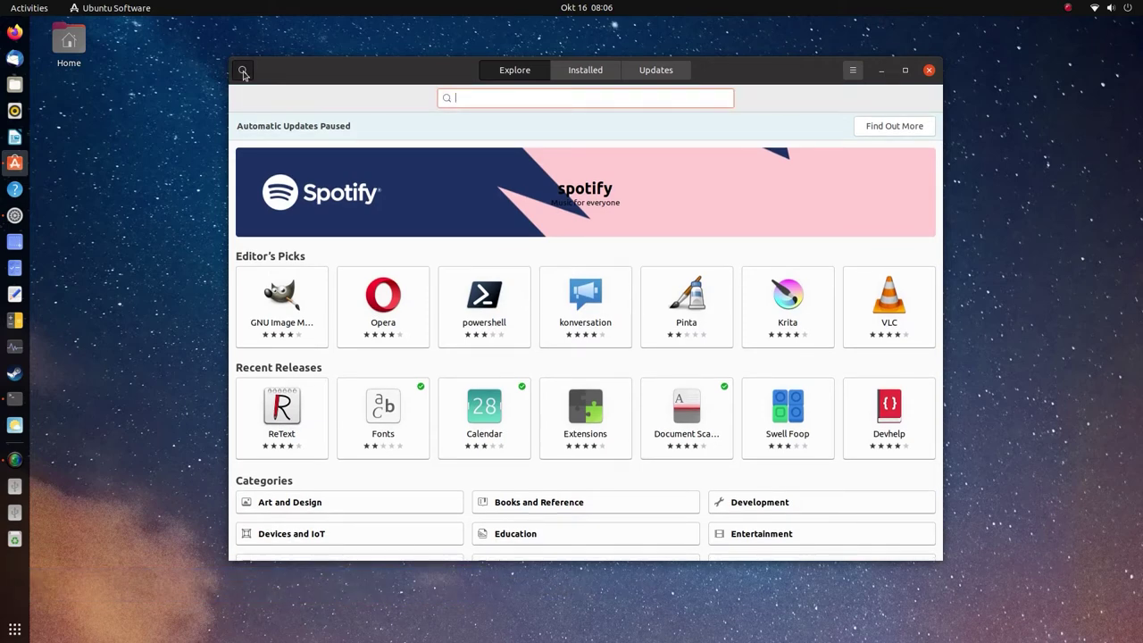
text(gparted)
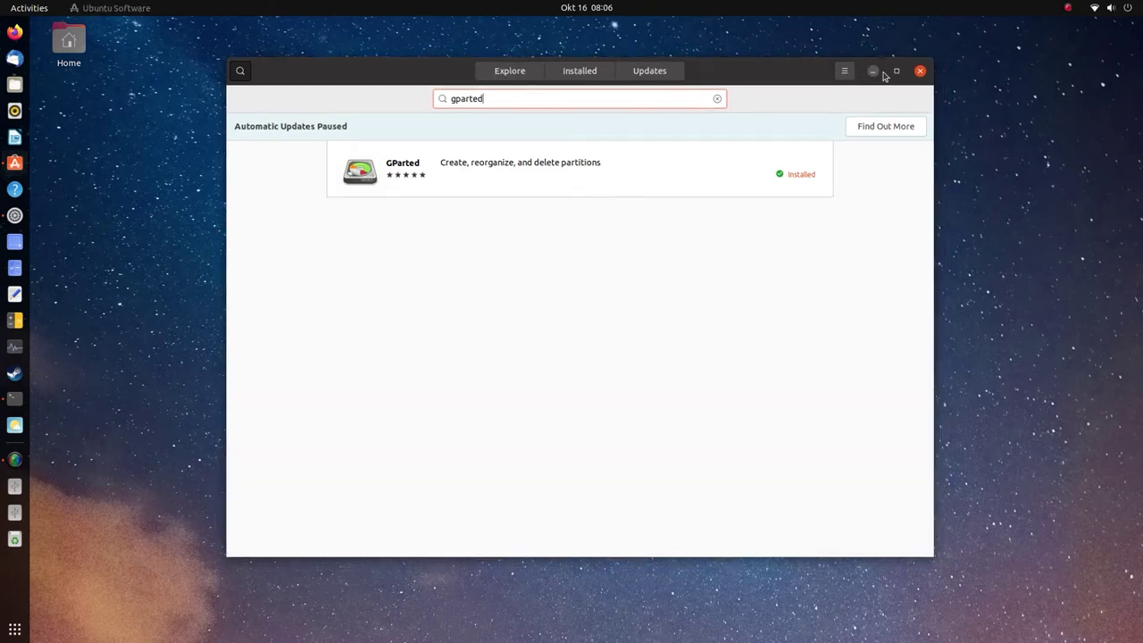
click(883, 72)
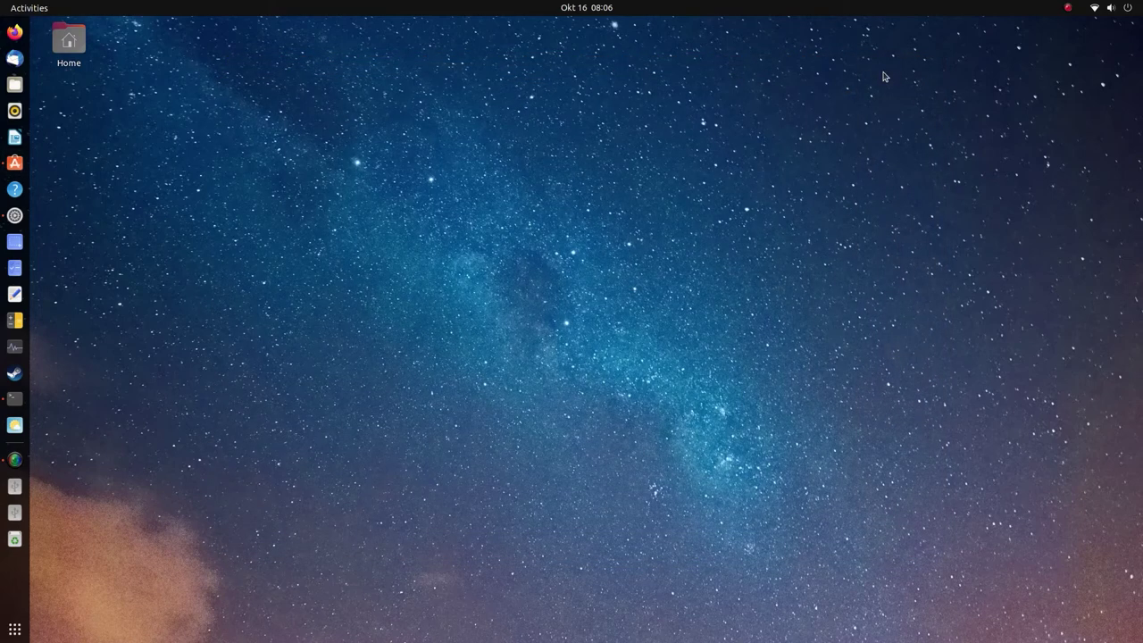
- Launch GParted, authenticate with the account password, and reposition and enlarge its window to show the disk partitions
click(14, 628)
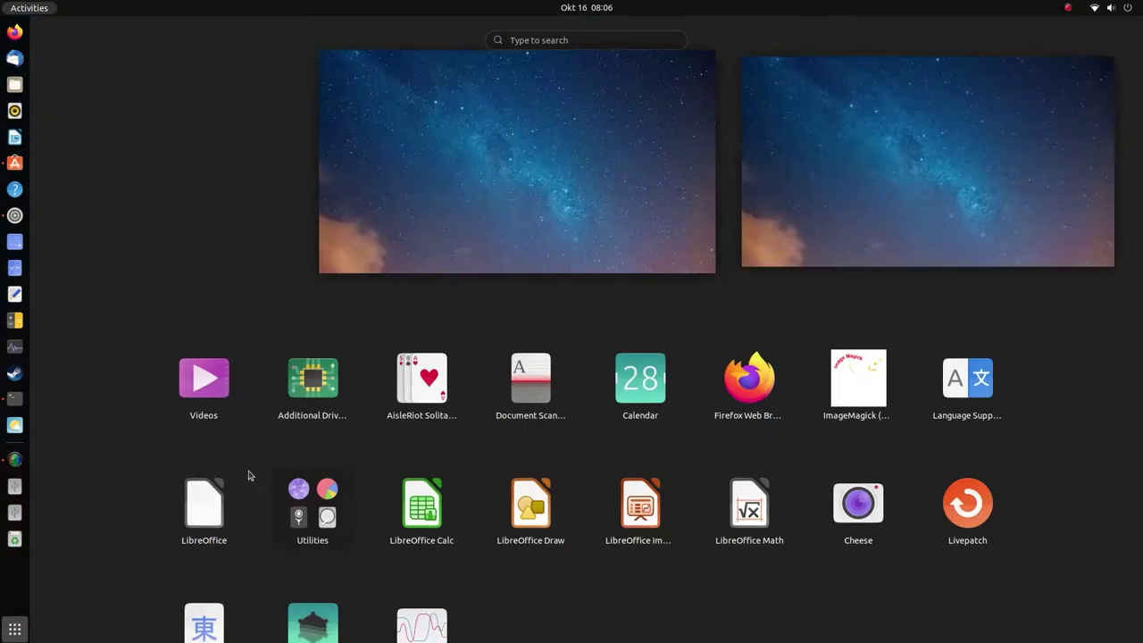
text(g)
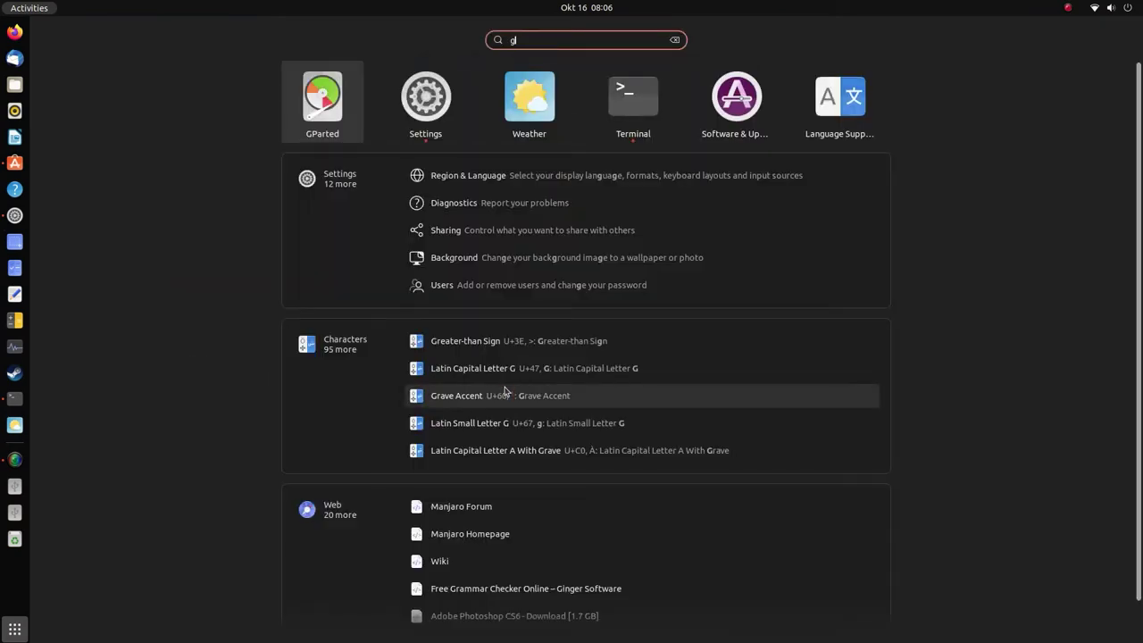
click(334, 98)
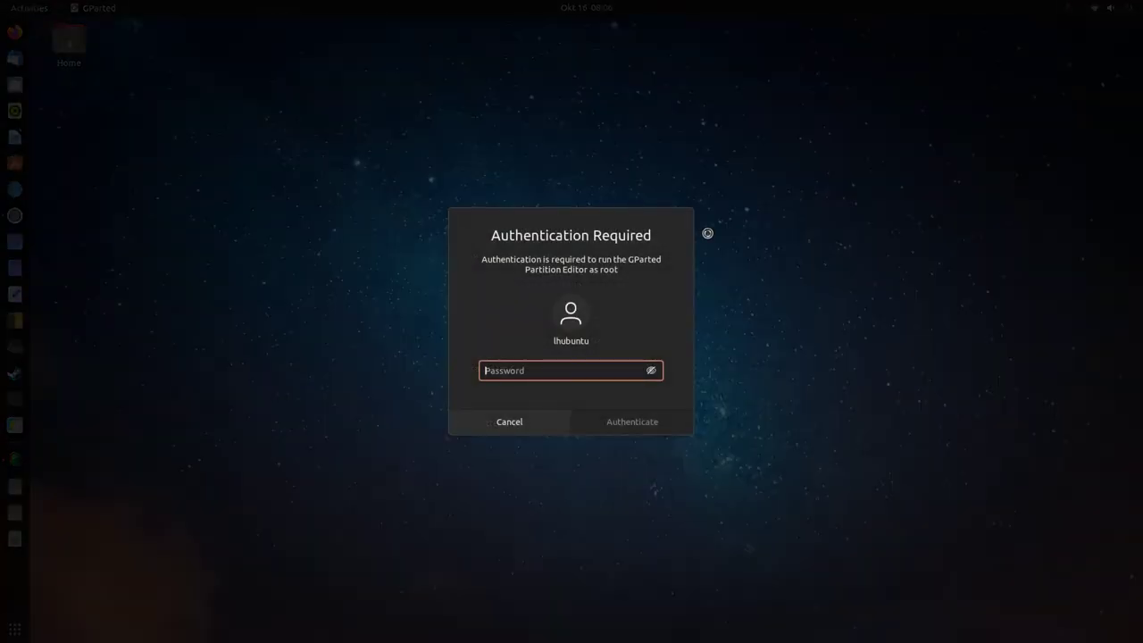
text(●●●●)
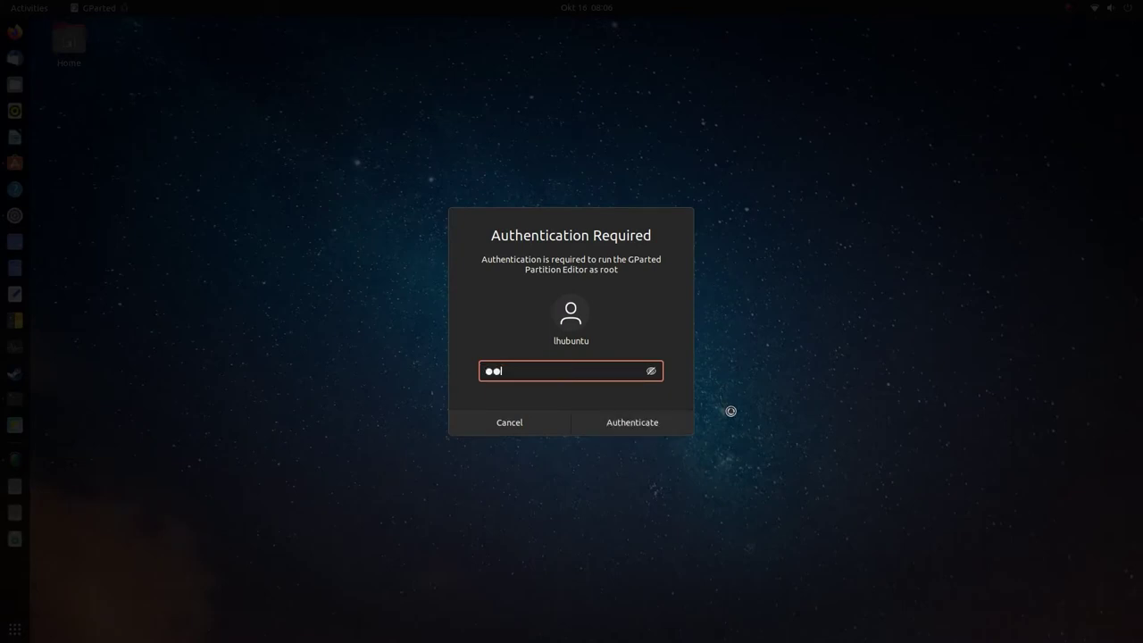
text(●)
key(Return)
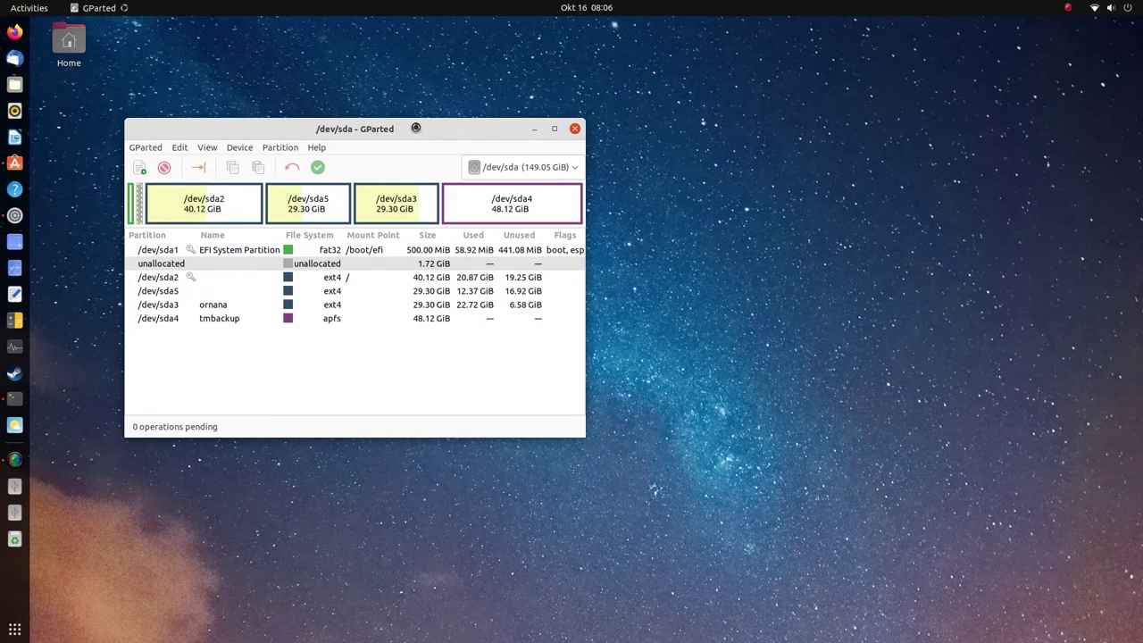
drag(414, 128, 516, 86)
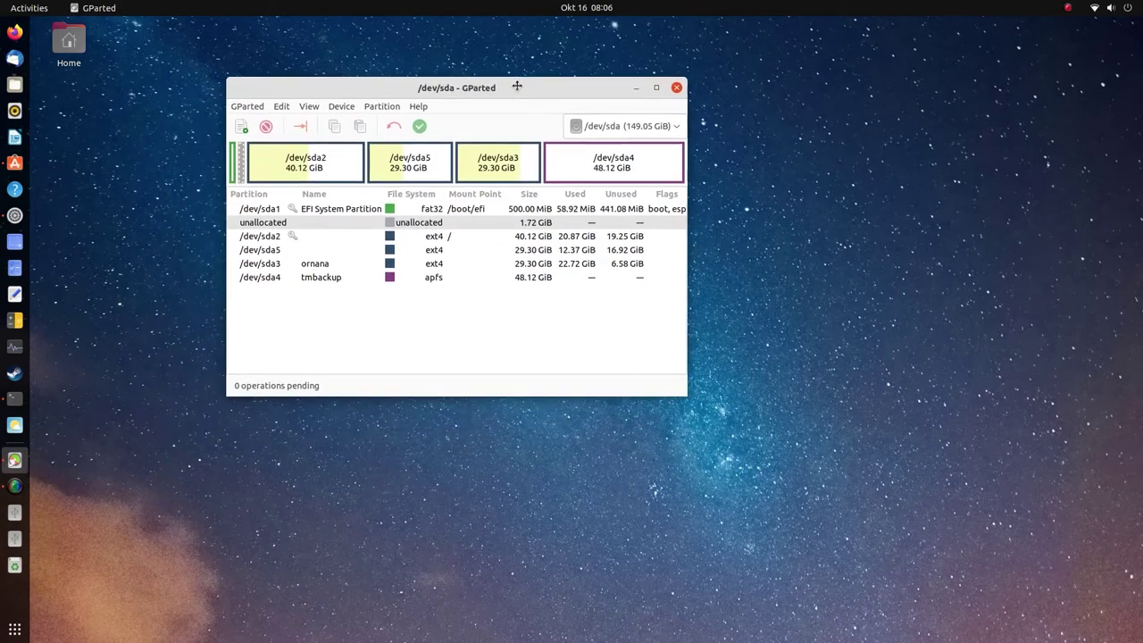
drag(687, 395, 835, 491)
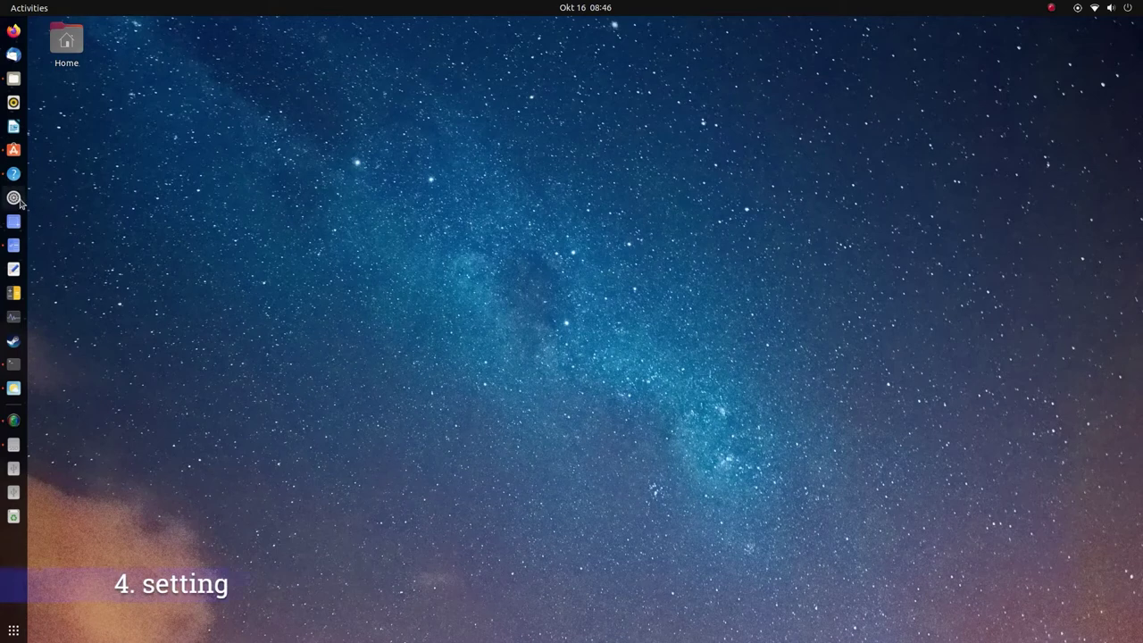
- Open Settings, reposition the window, and check the resolution choices for the display
click(14, 202)
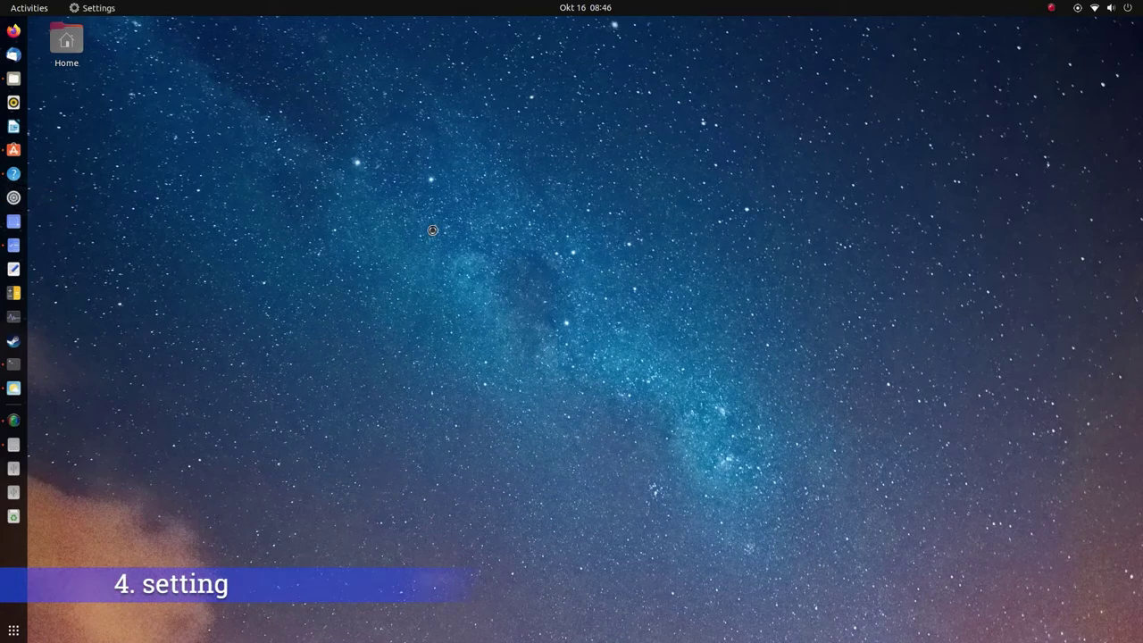
drag(773, 99, 798, 77)
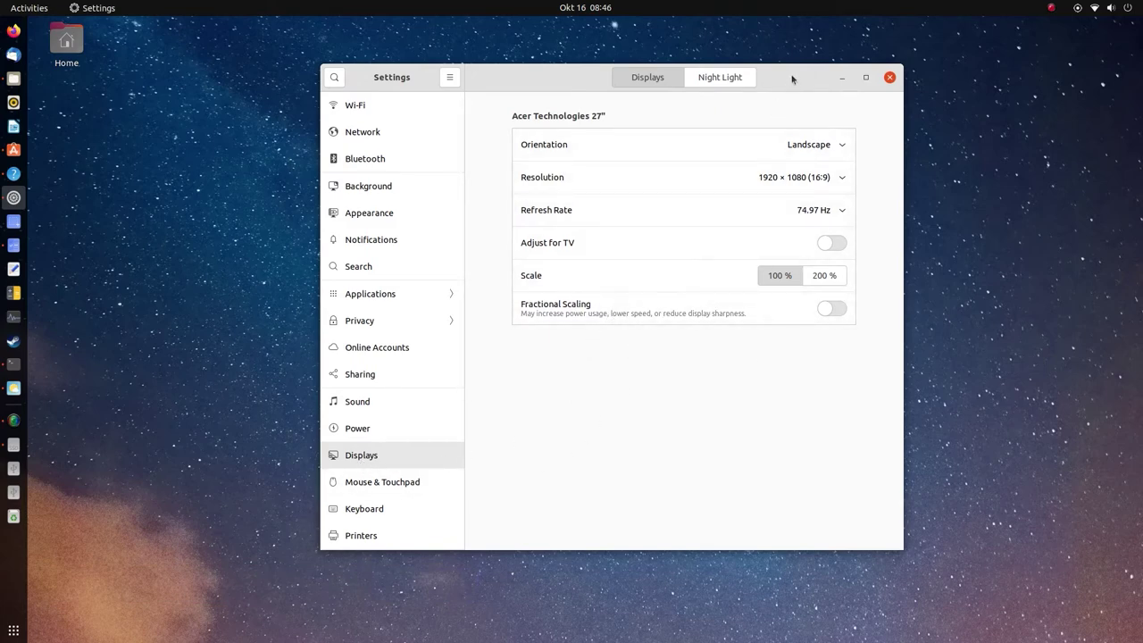
drag(792, 79, 792, 53)
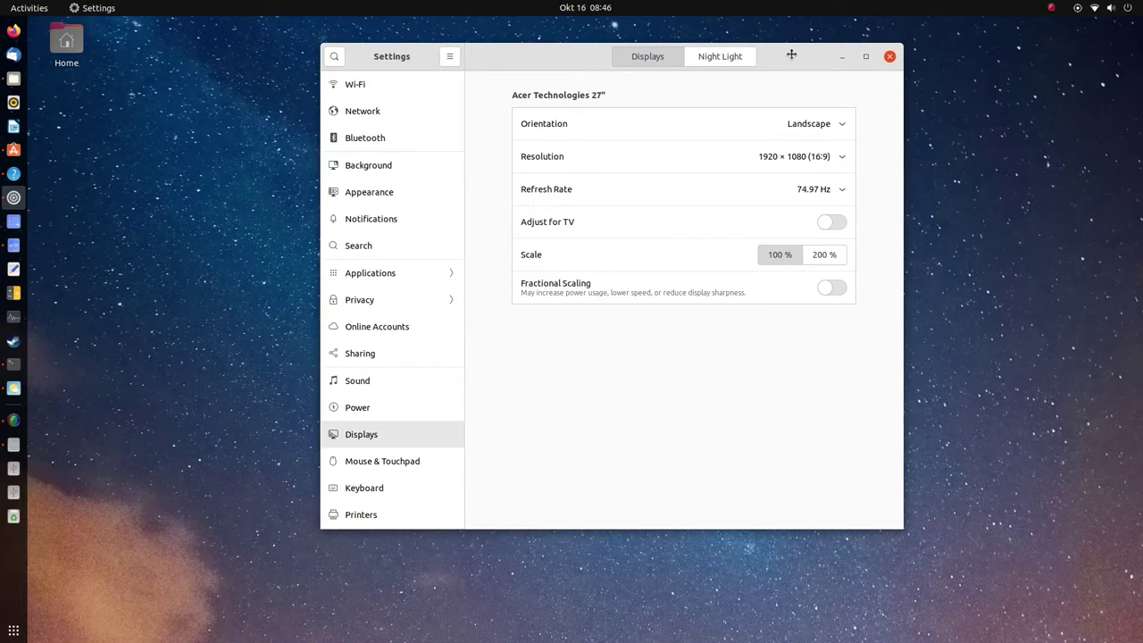
click(843, 158)
click(844, 158)
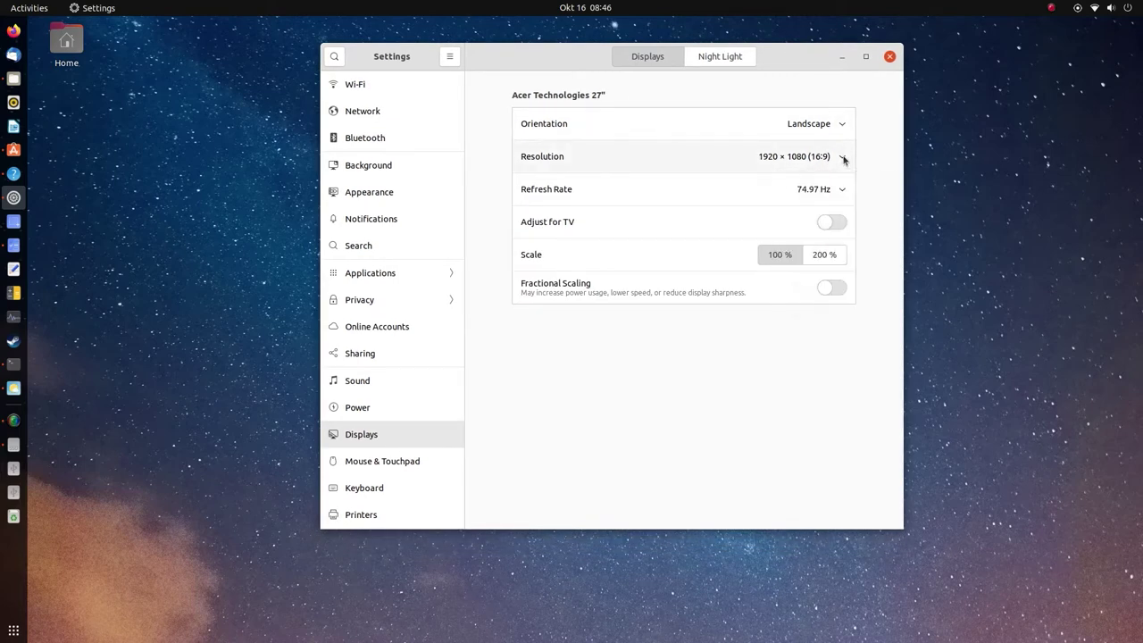
- View the Wi-Fi, Bluetooth and Appearance settings
click(361, 87)
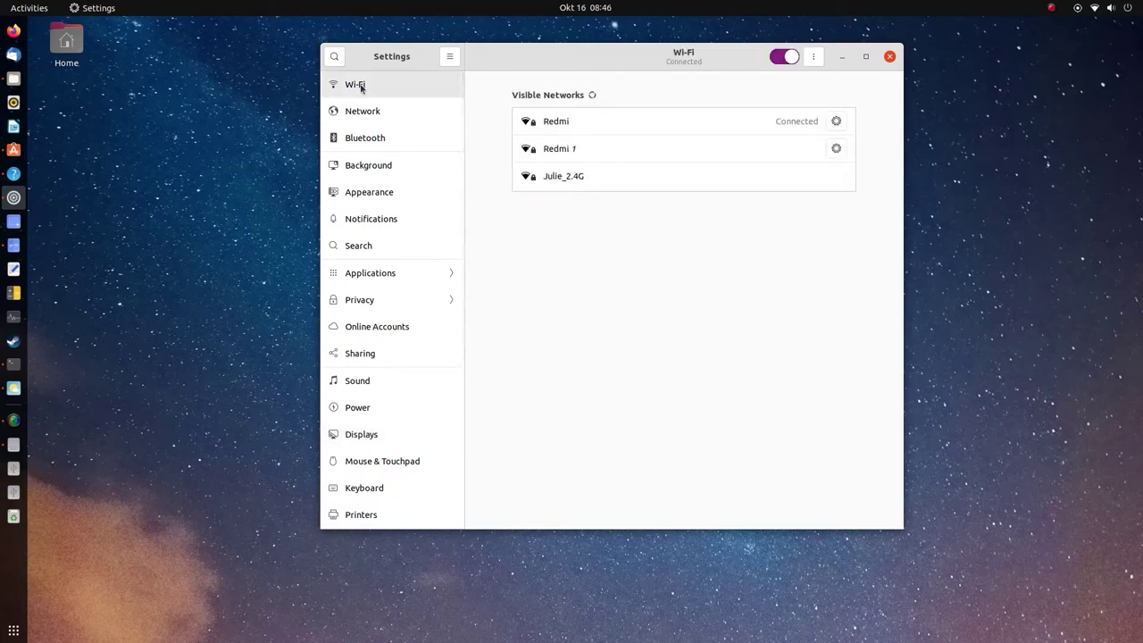
click(374, 141)
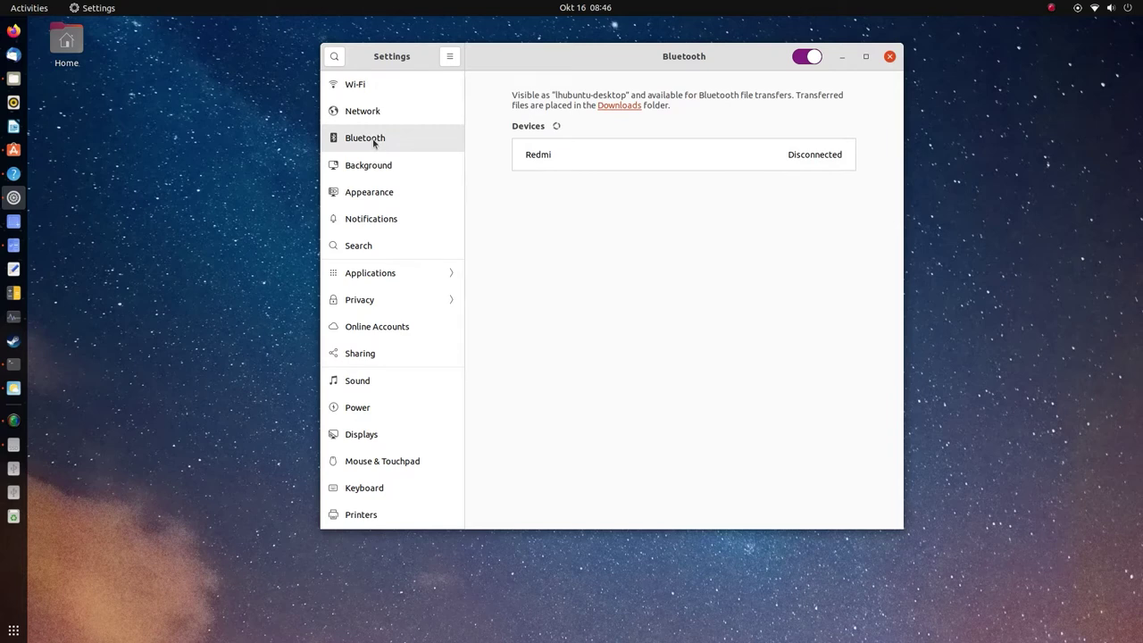
click(381, 200)
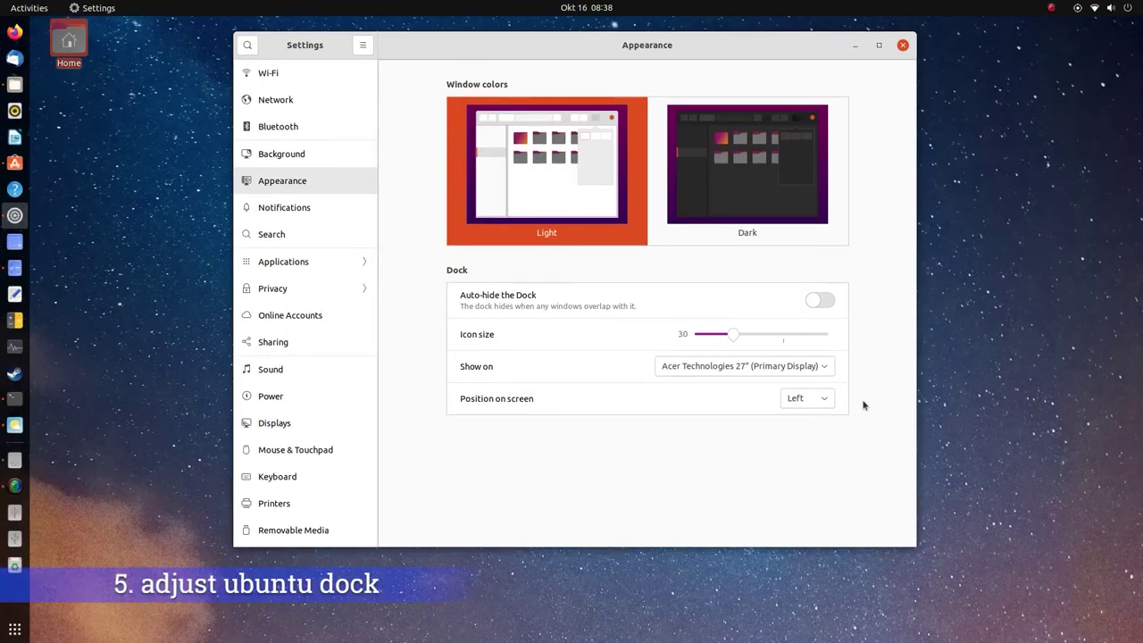
- Try the dock's auto-hide option with the Settings window moved around, and switch it back off
click(820, 301)
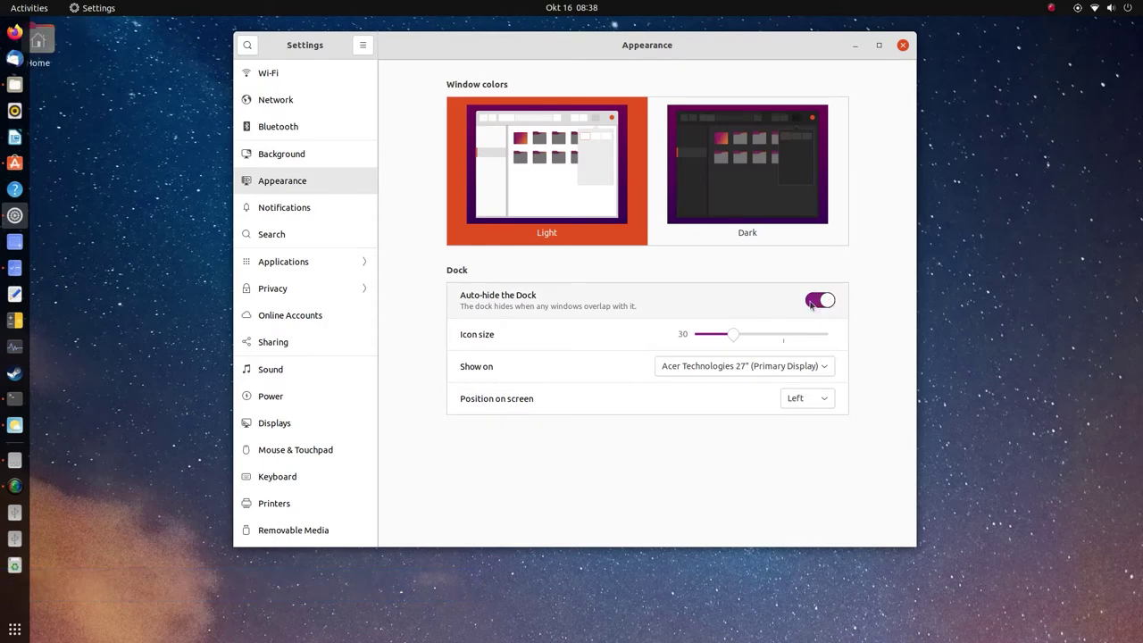
drag(524, 39, 551, 56)
click(840, 320)
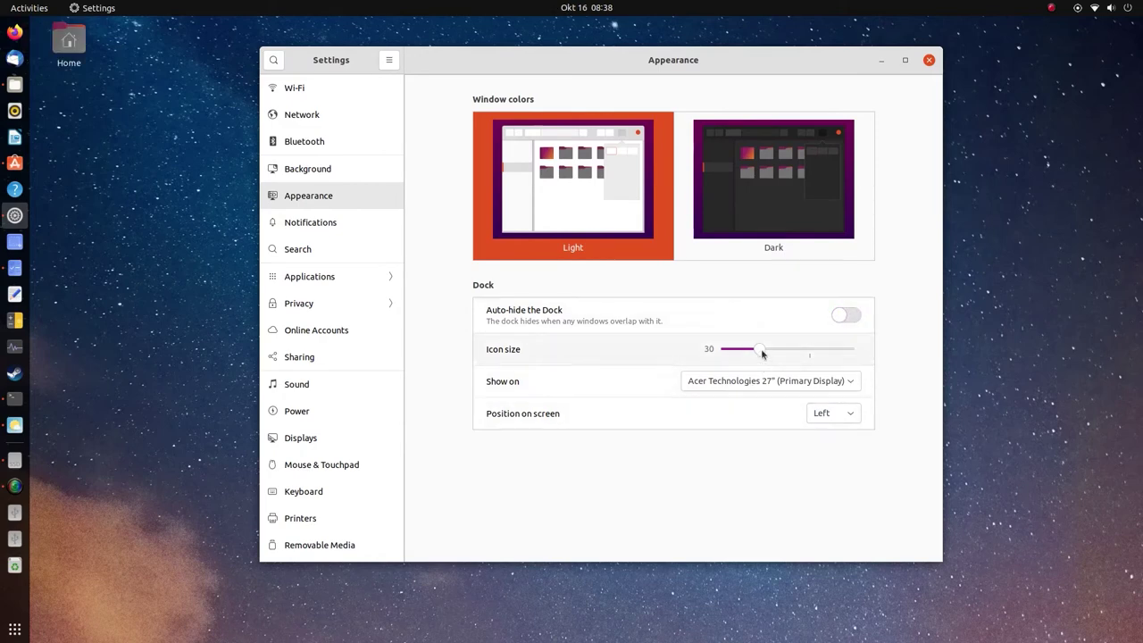
- Set the dock's icon size to 34 and its position on screen to Right
drag(761, 354, 776, 353)
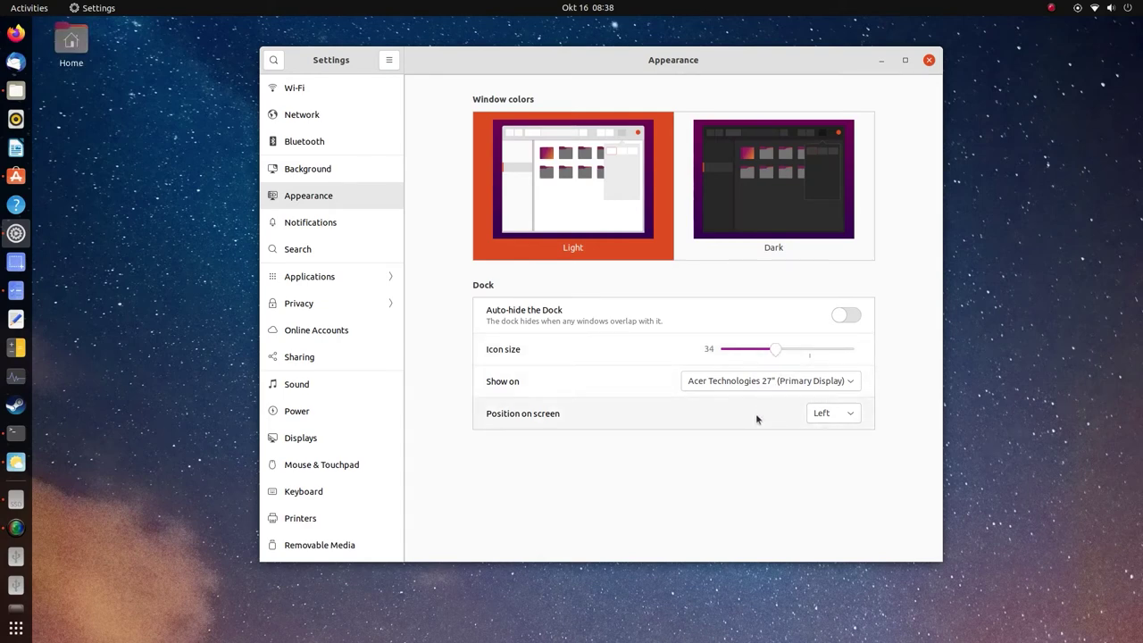
click(852, 416)
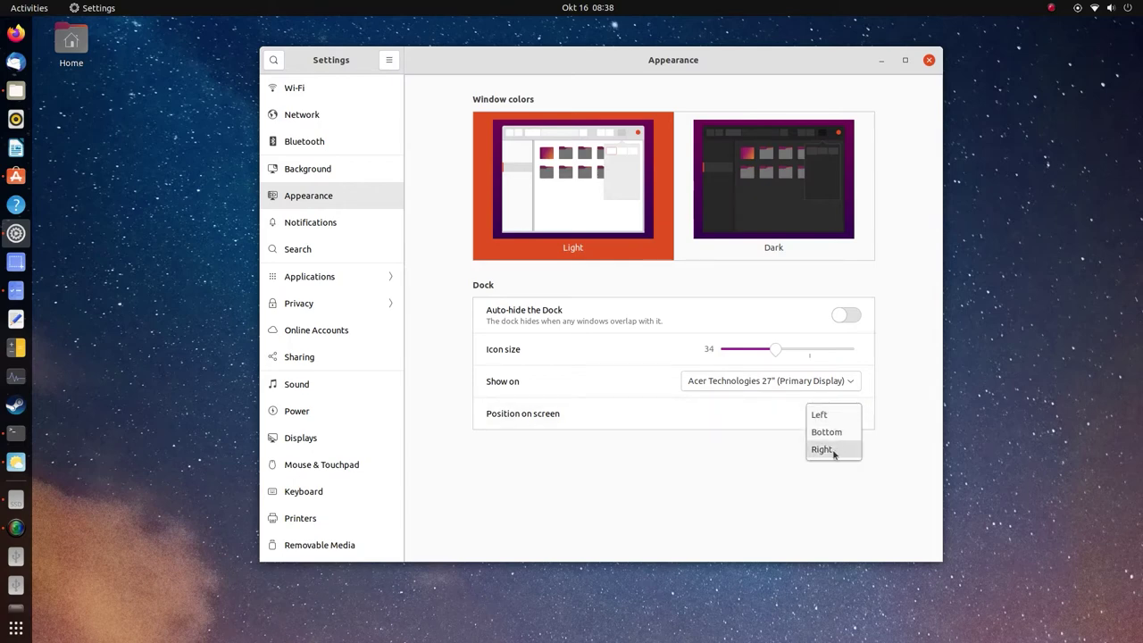
click(832, 451)
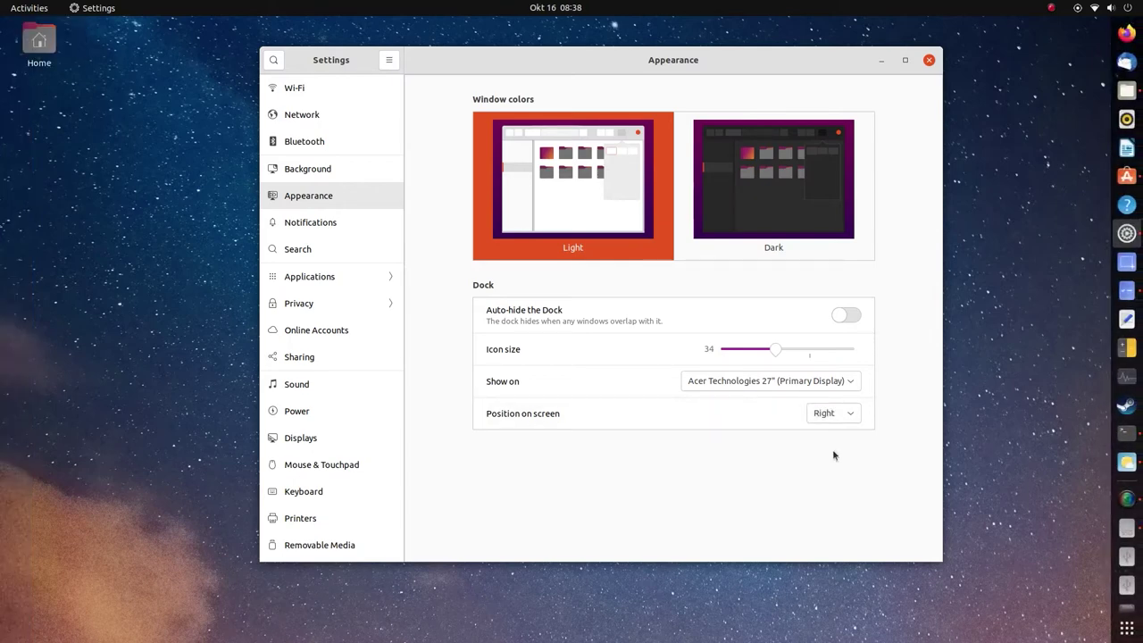
- Set the dock's position on screen to Bottom
click(850, 416)
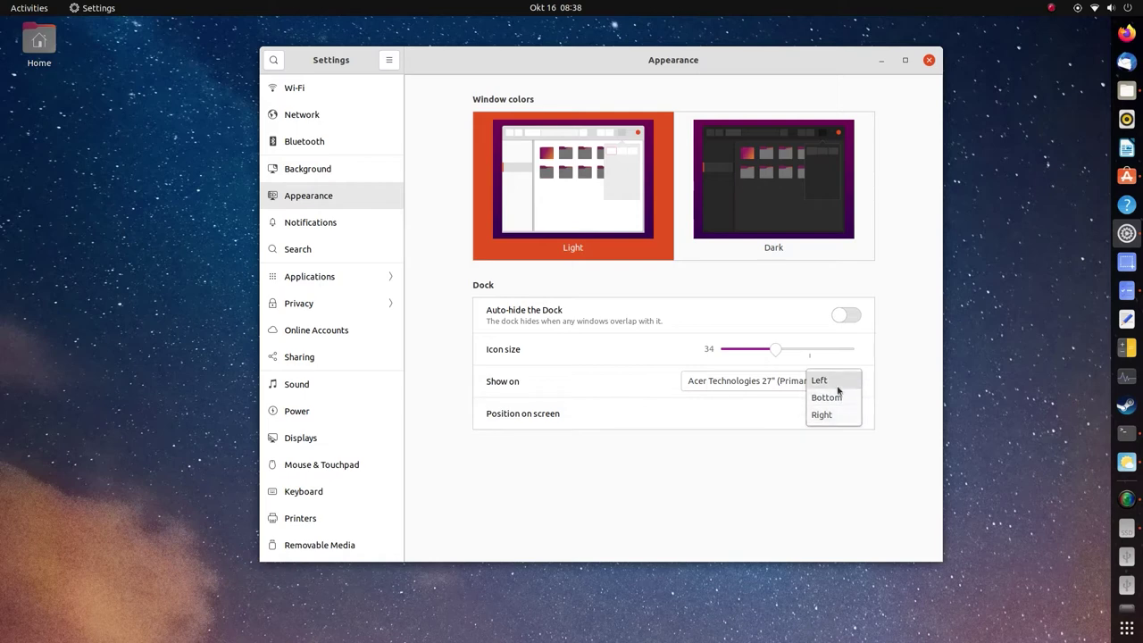
click(844, 399)
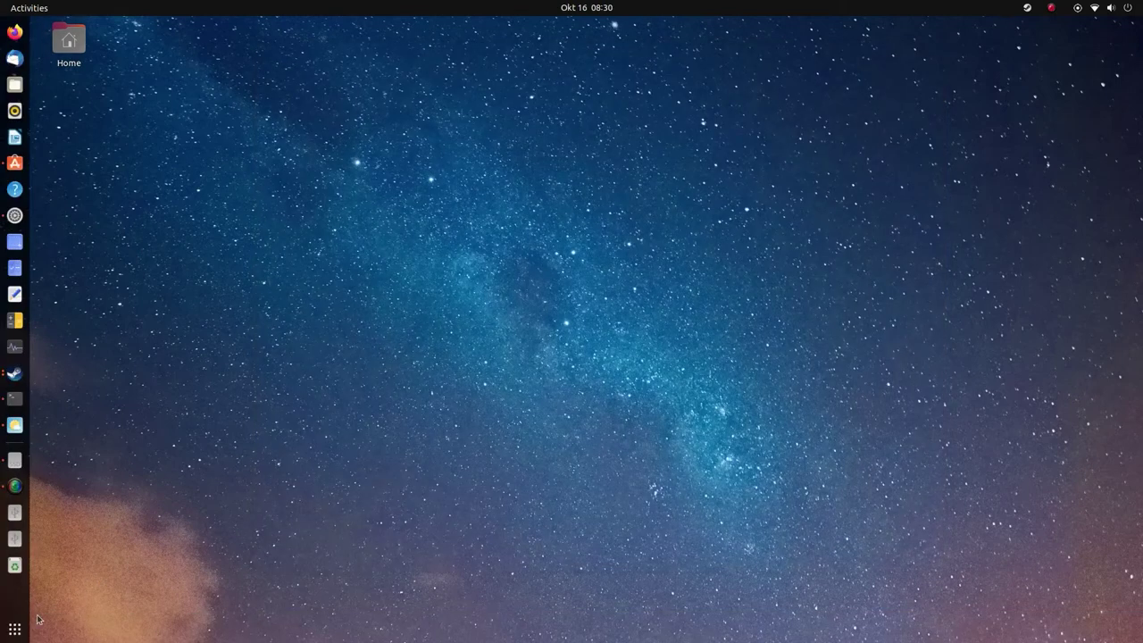
- Add Mahjongg and Web from the applications overview to the dock favorites, and return to the desktop
click(14, 630)
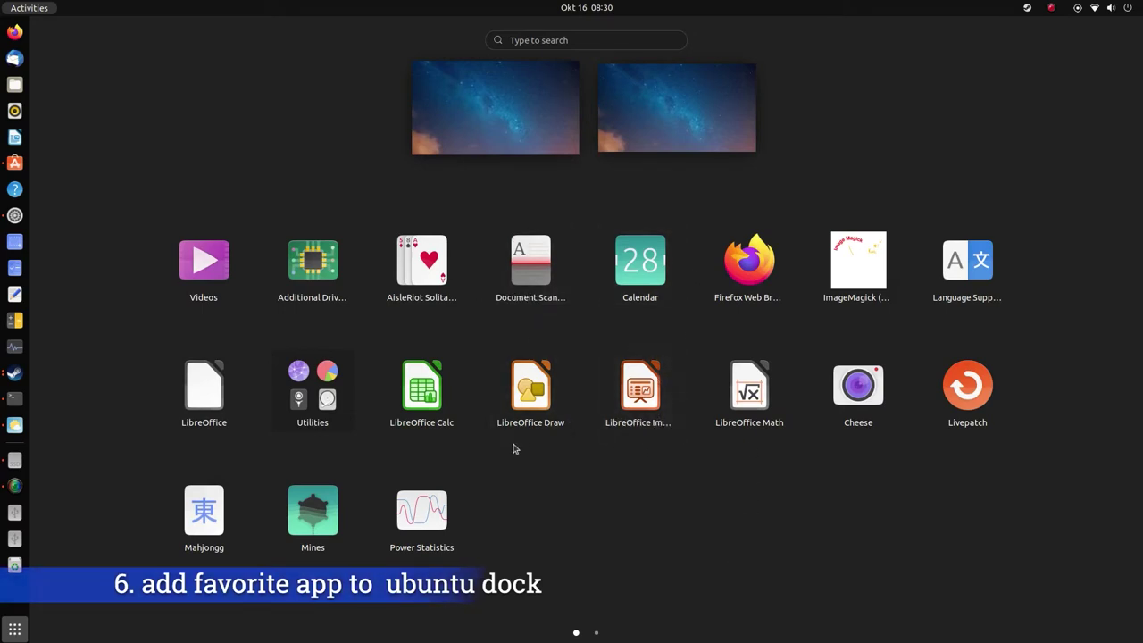
right_click(202, 511)
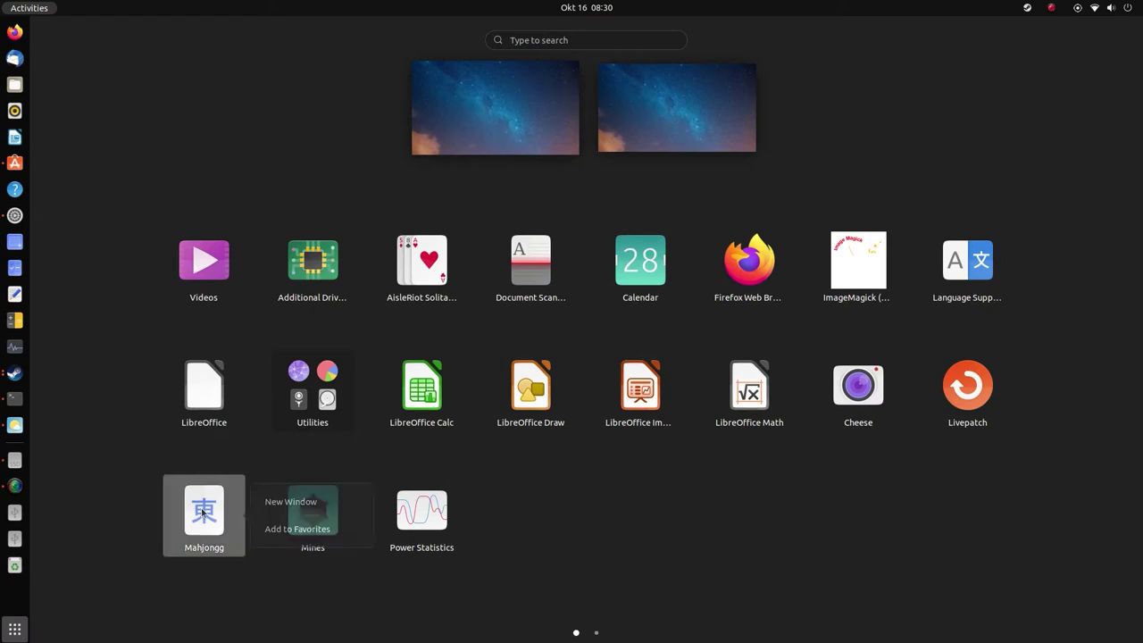
click(281, 533)
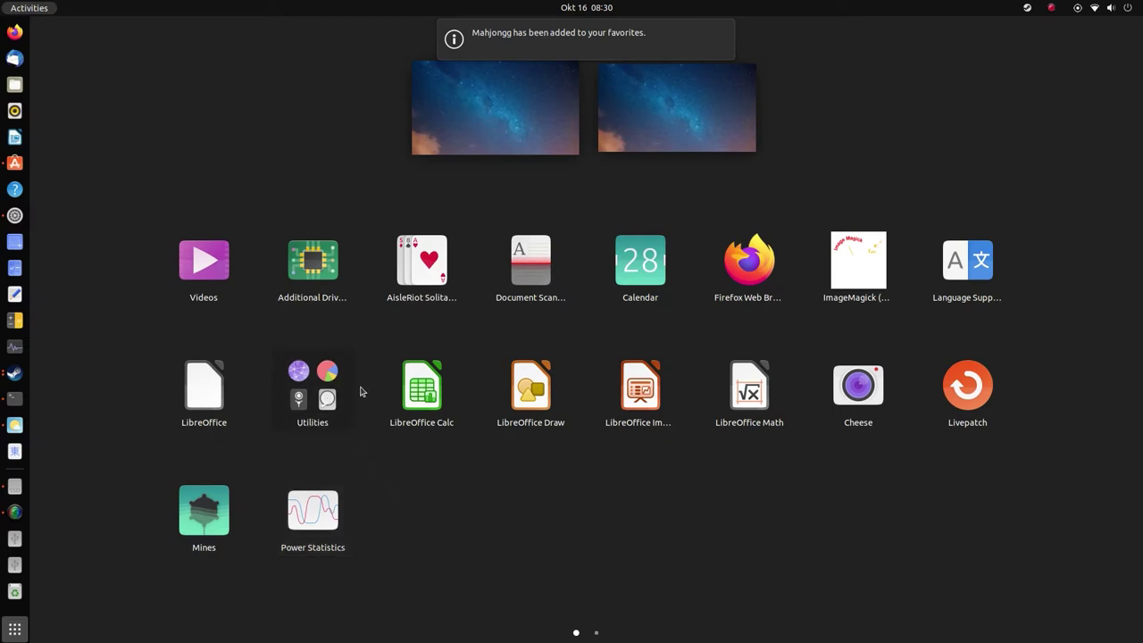
scroll(204, 514, down, 1)
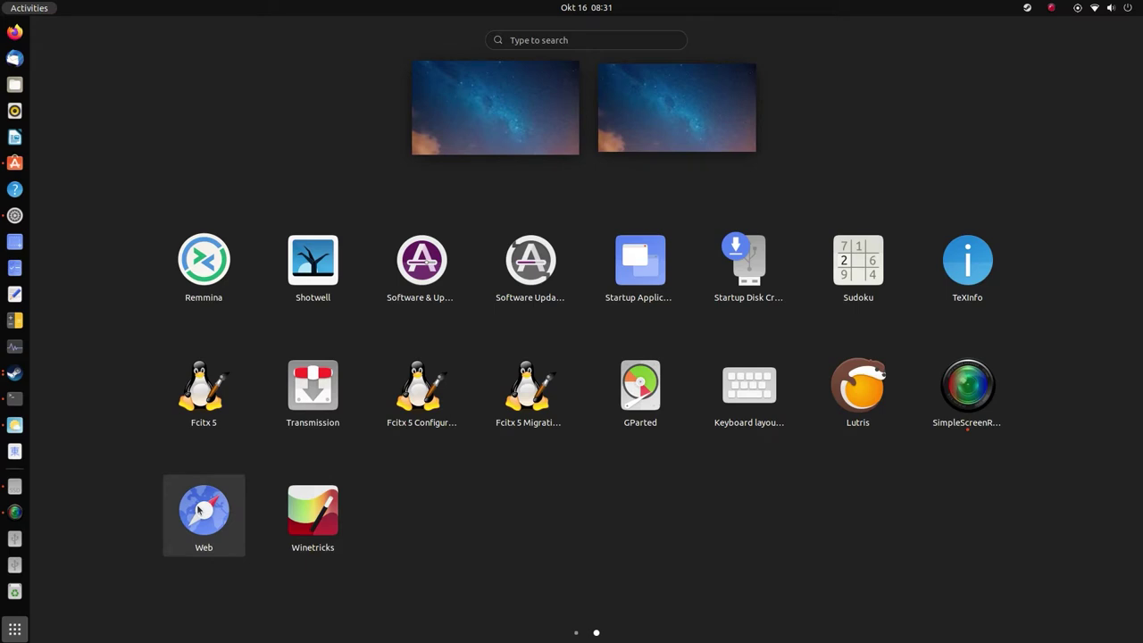
right_click(200, 510)
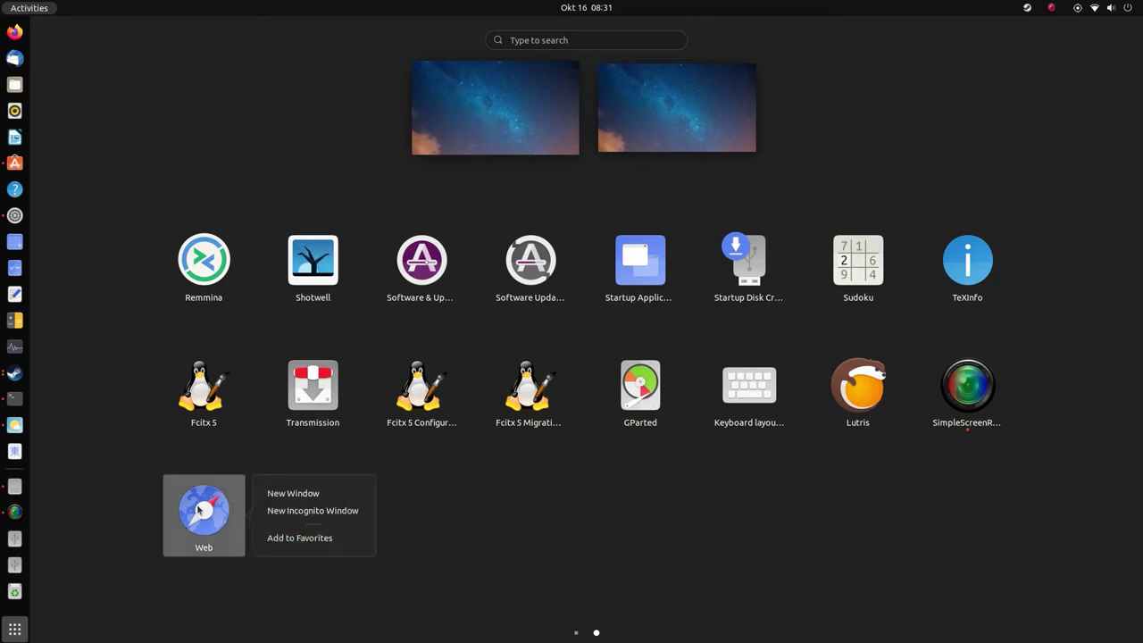
click(298, 537)
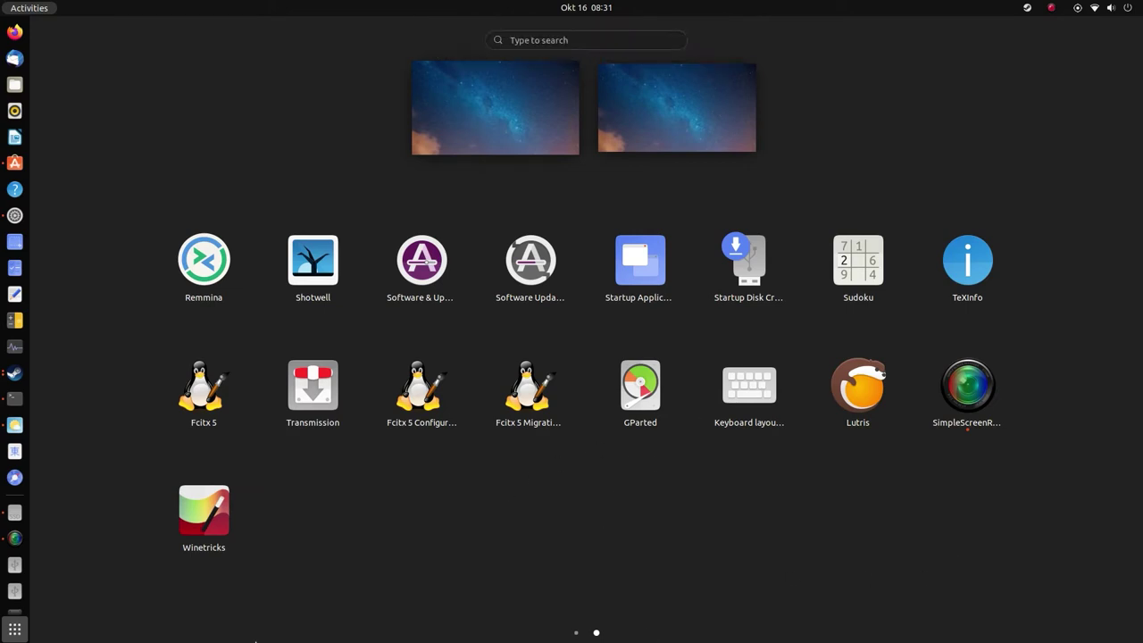
click(14, 629)
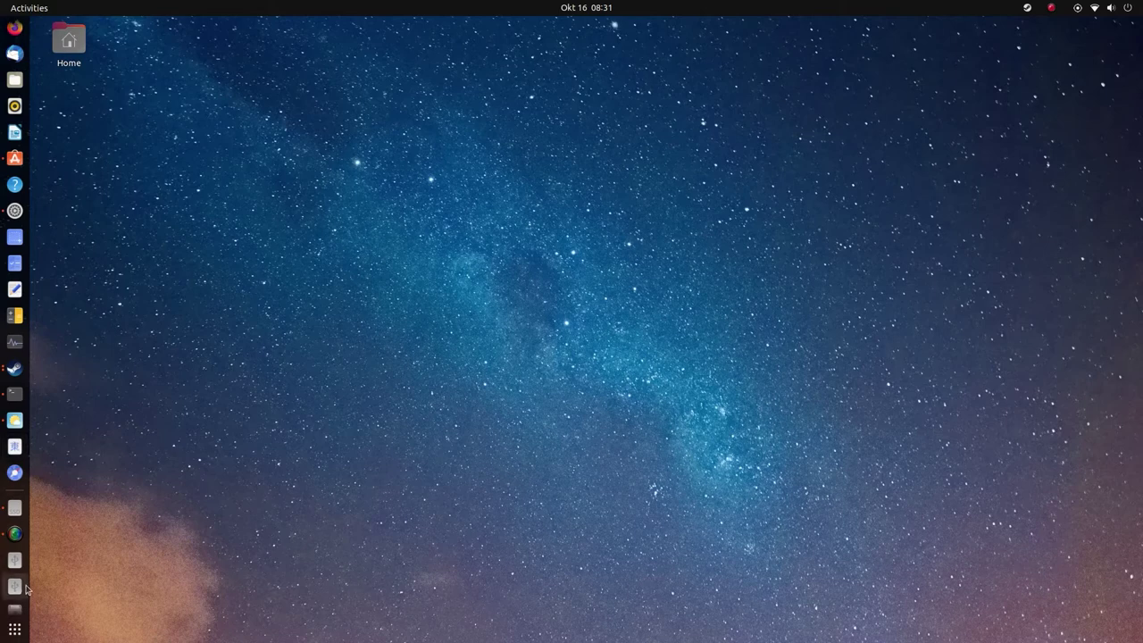
- Test the new dock favorites by launching Mahjongg and Web, closing each one again
click(15, 447)
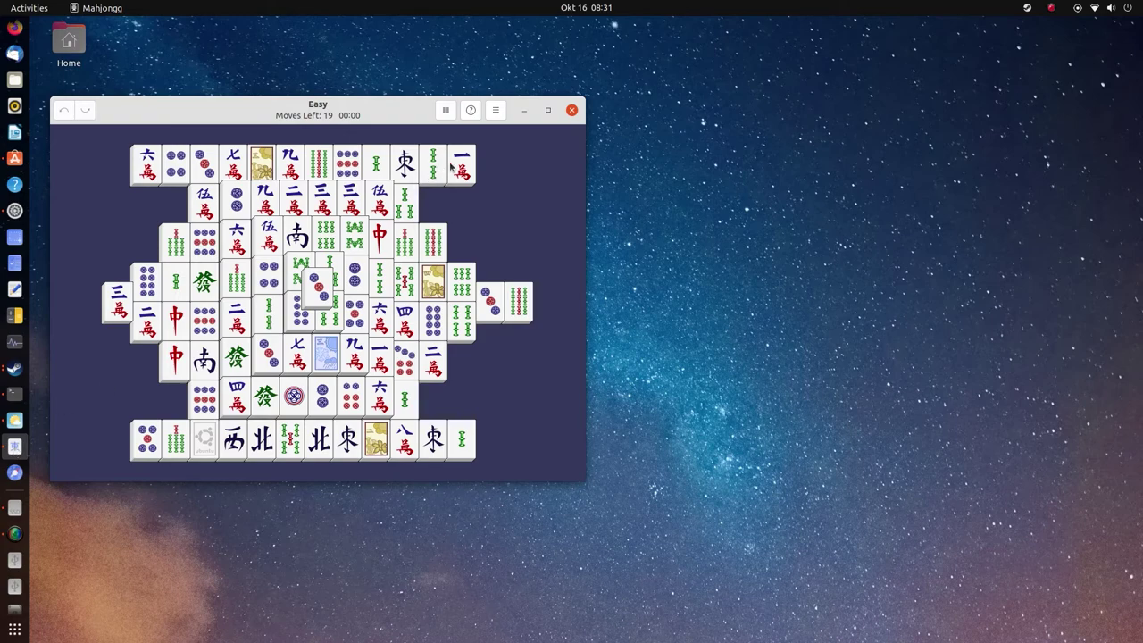
right_click(14, 444)
click(95, 536)
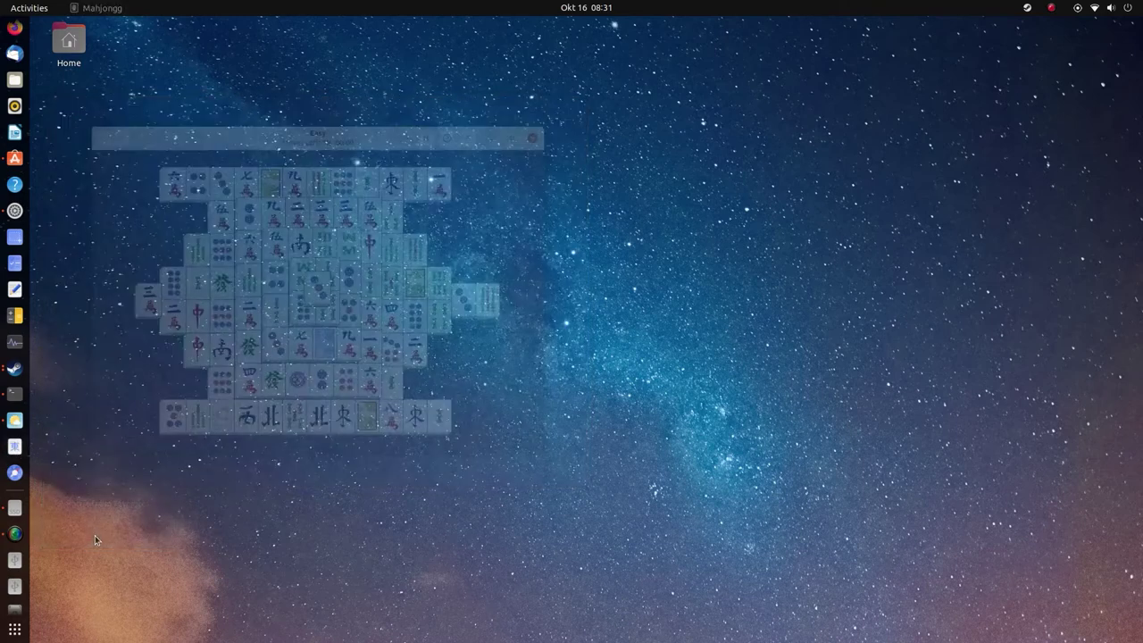
click(15, 474)
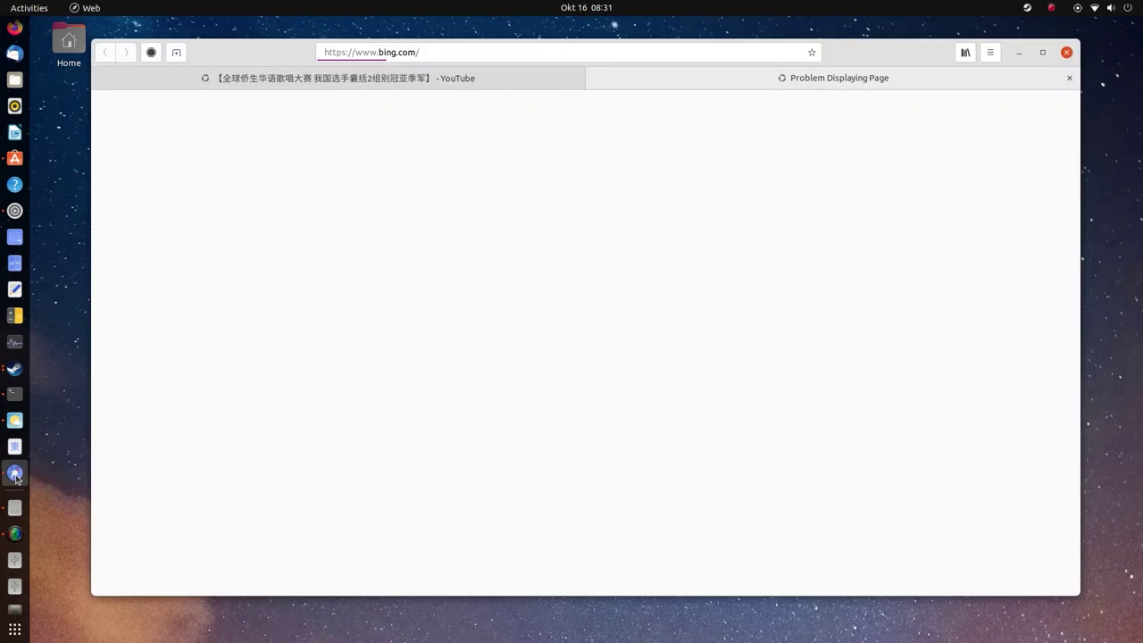
click(16, 474)
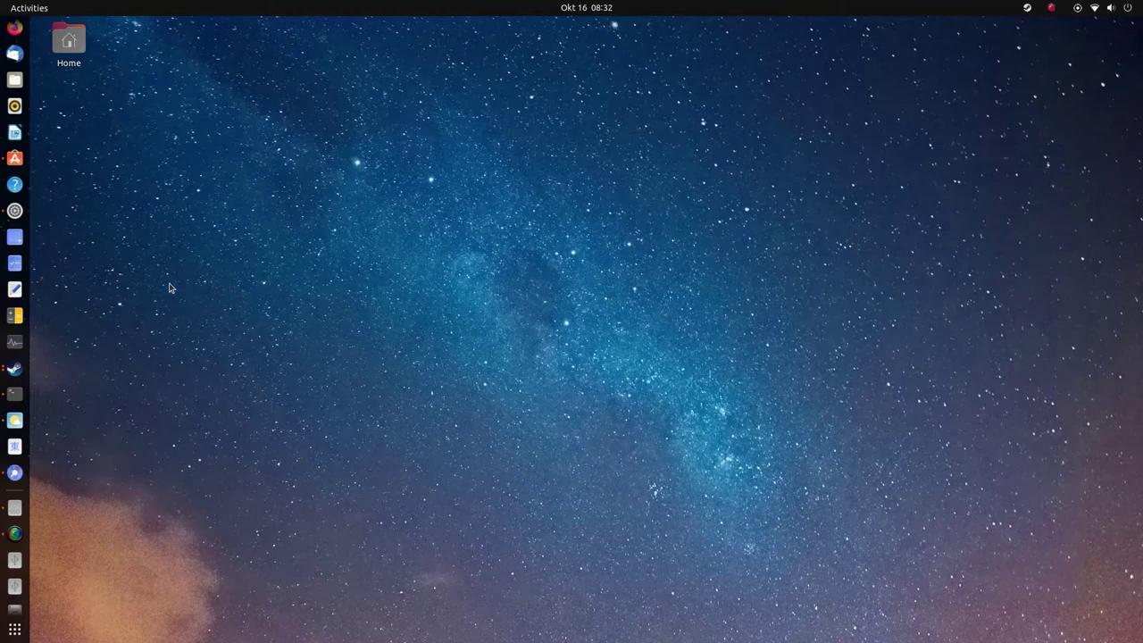
- Try the dock's Calculator, System Monitor and To Do launchers, and move the System Monitor window aside
click(13, 320)
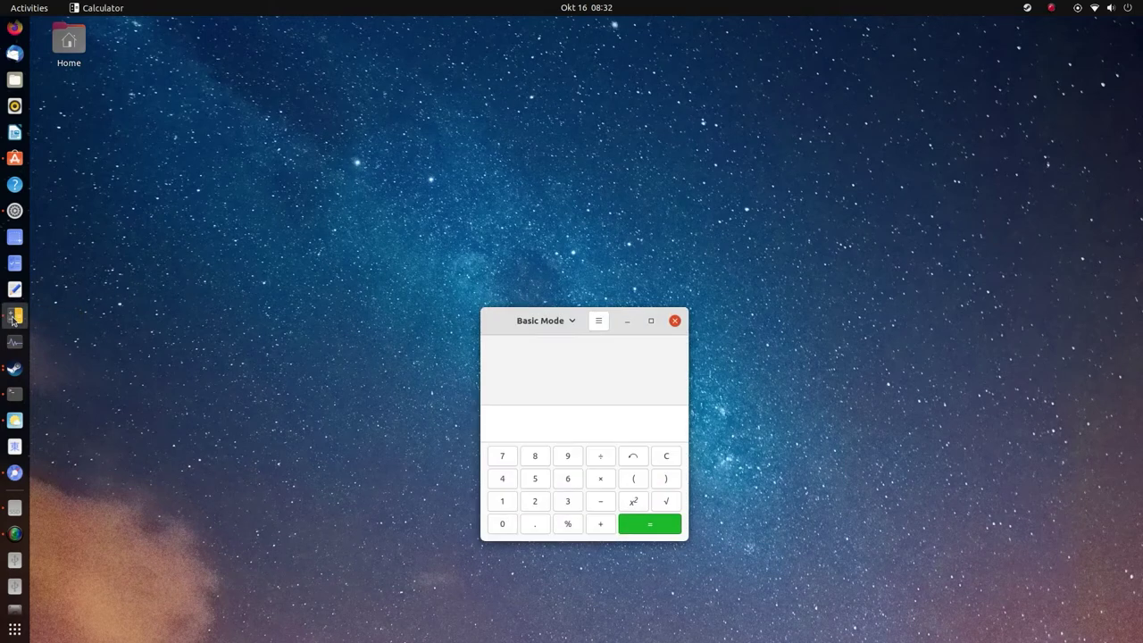
click(15, 343)
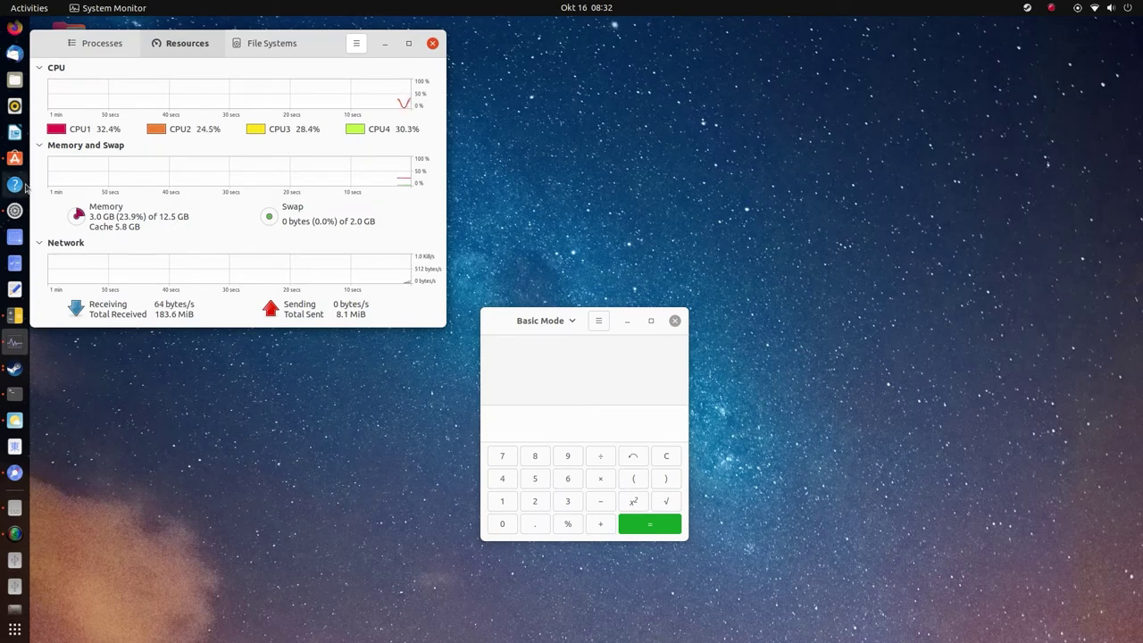
click(14, 264)
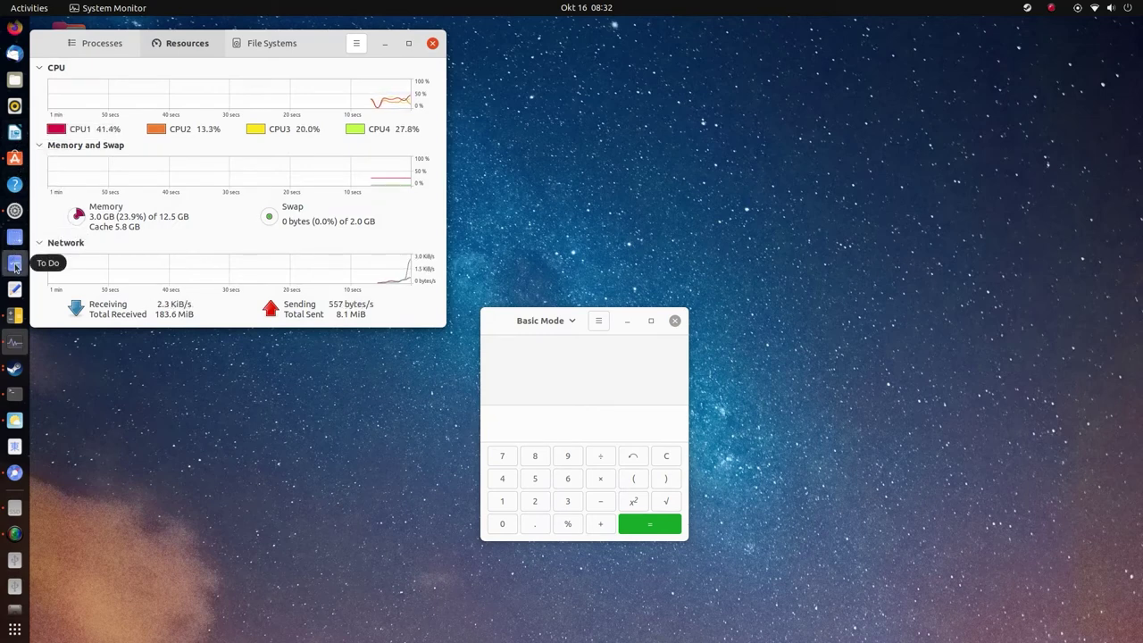
drag(208, 35, 636, 45)
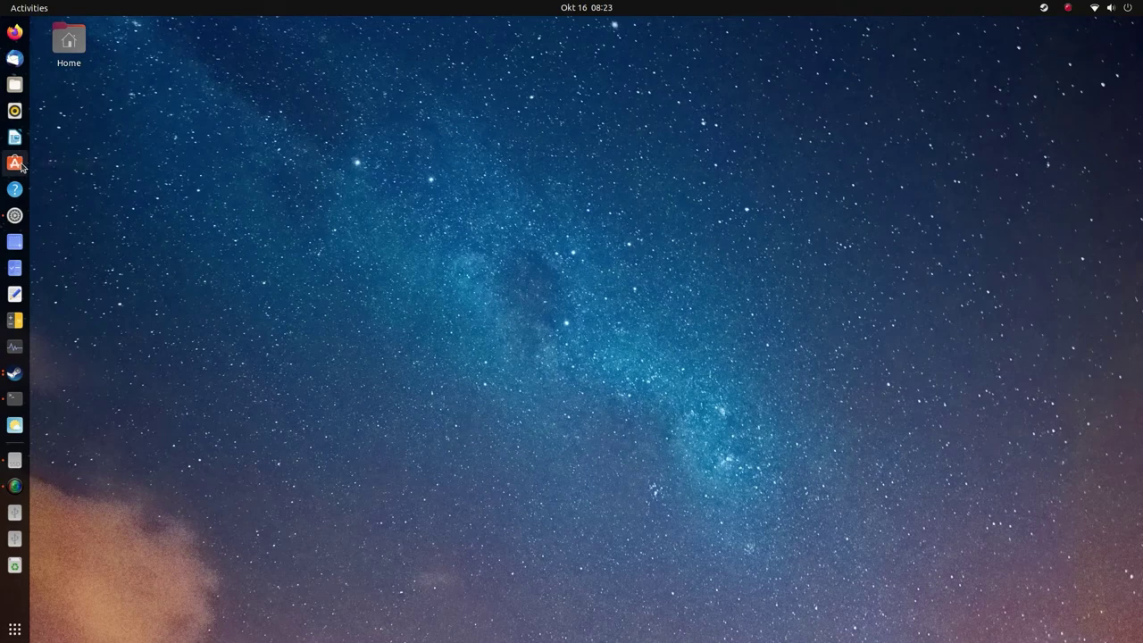
- Search Ubuntu Software for "weather", view the page of the Weather app, and minimize the store window
click(15, 163)
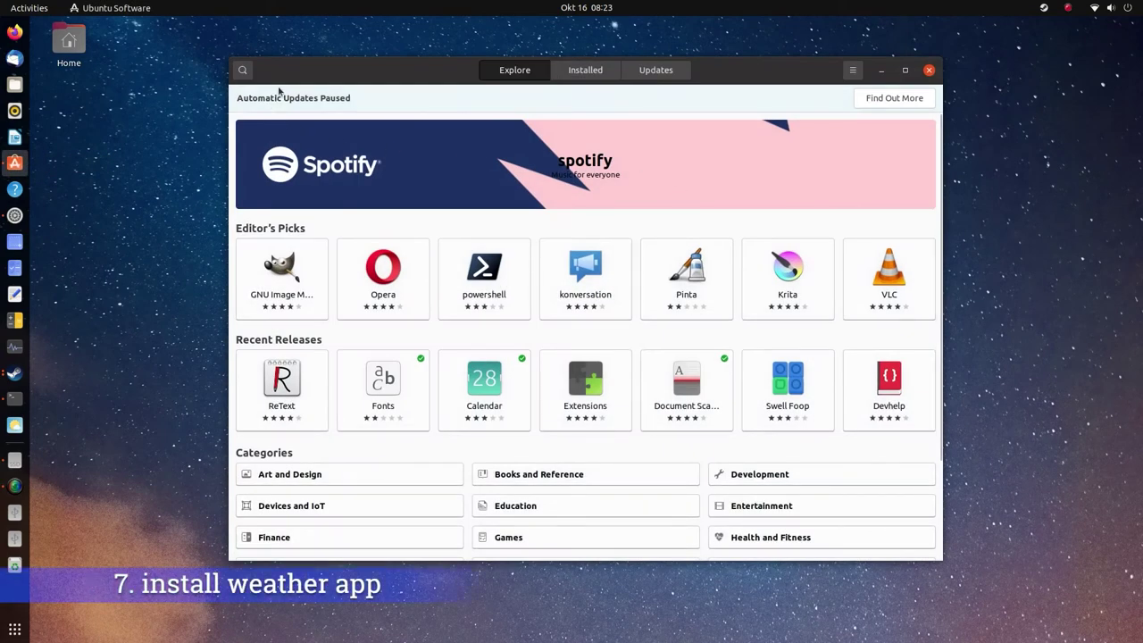
click(241, 71)
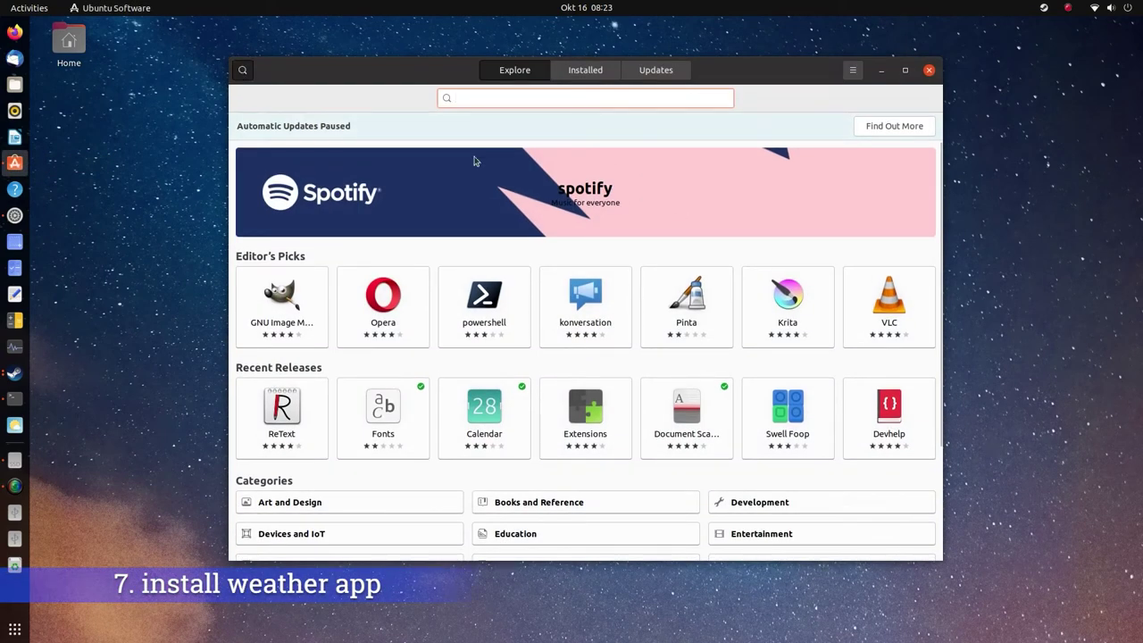
text(weath)
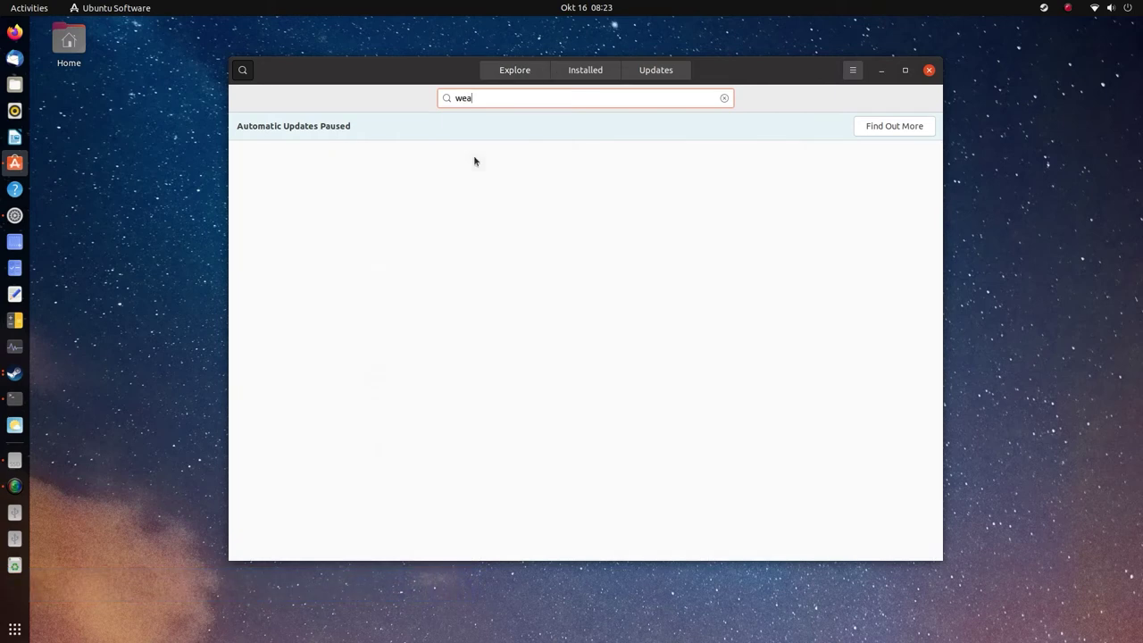
text(er)
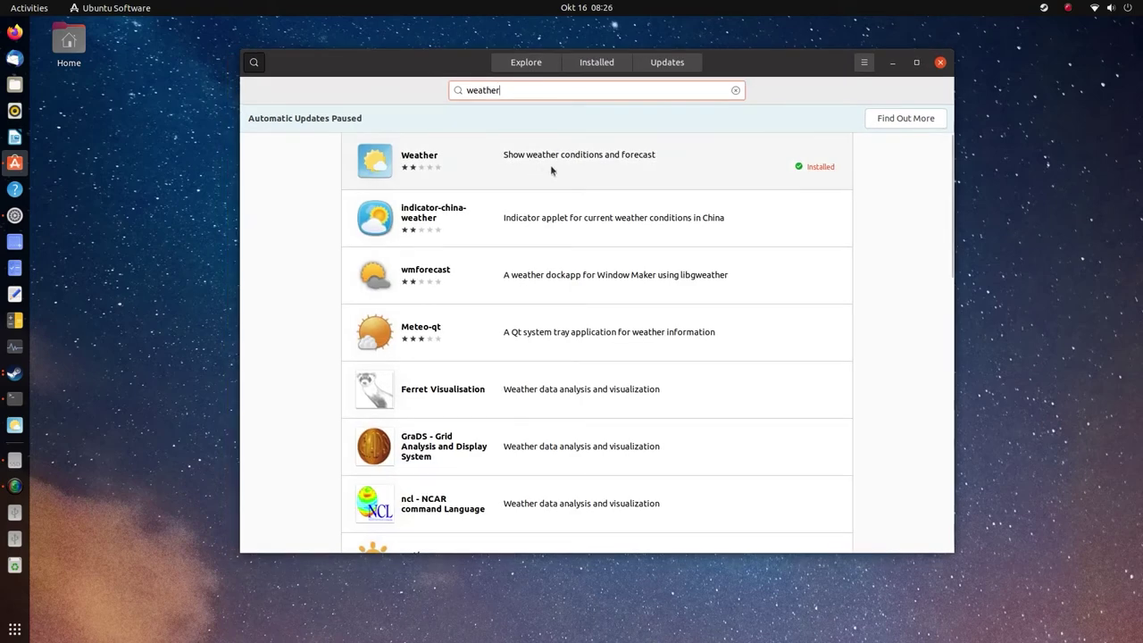
click(551, 170)
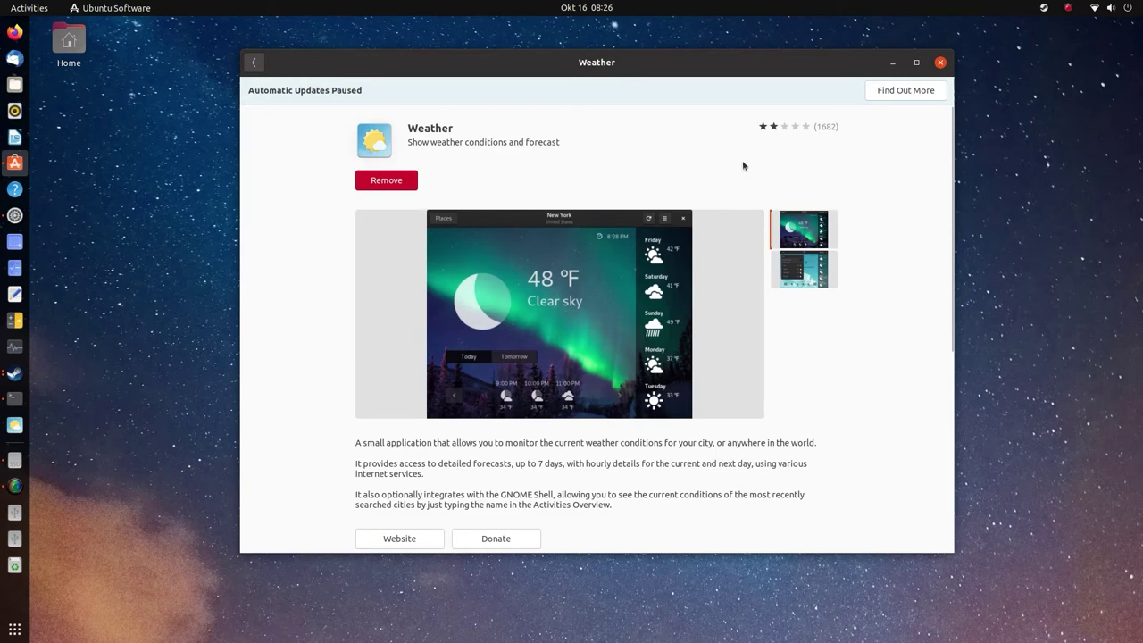
click(892, 64)
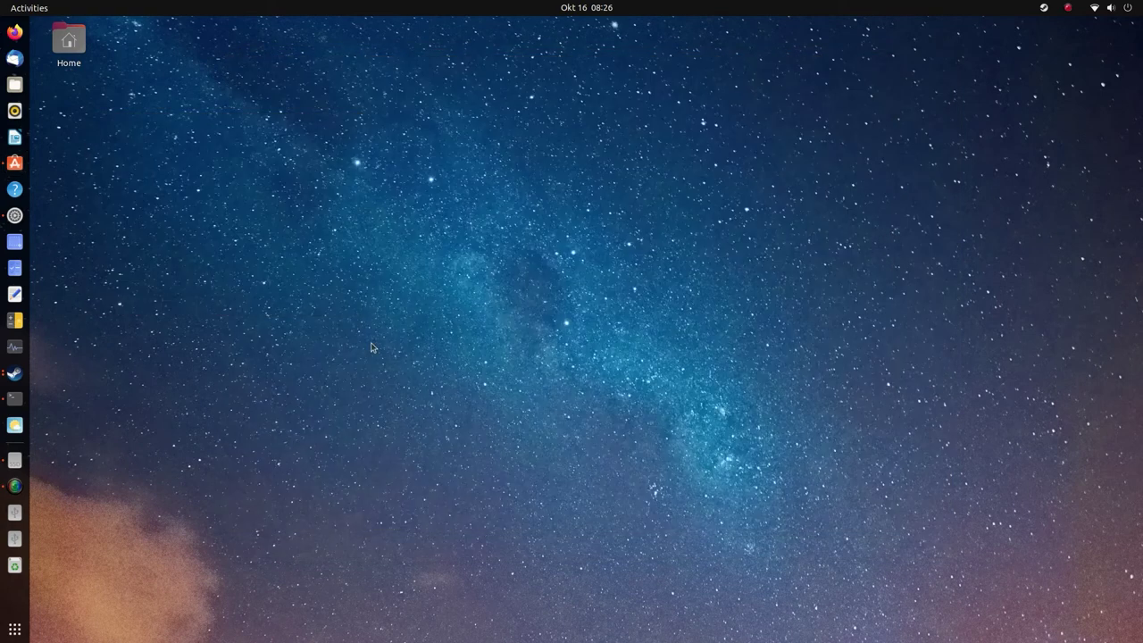
- Launch Weather from the dock, look through the hourly forecast for Klang, Malaysia, and enlarge the window
click(15, 426)
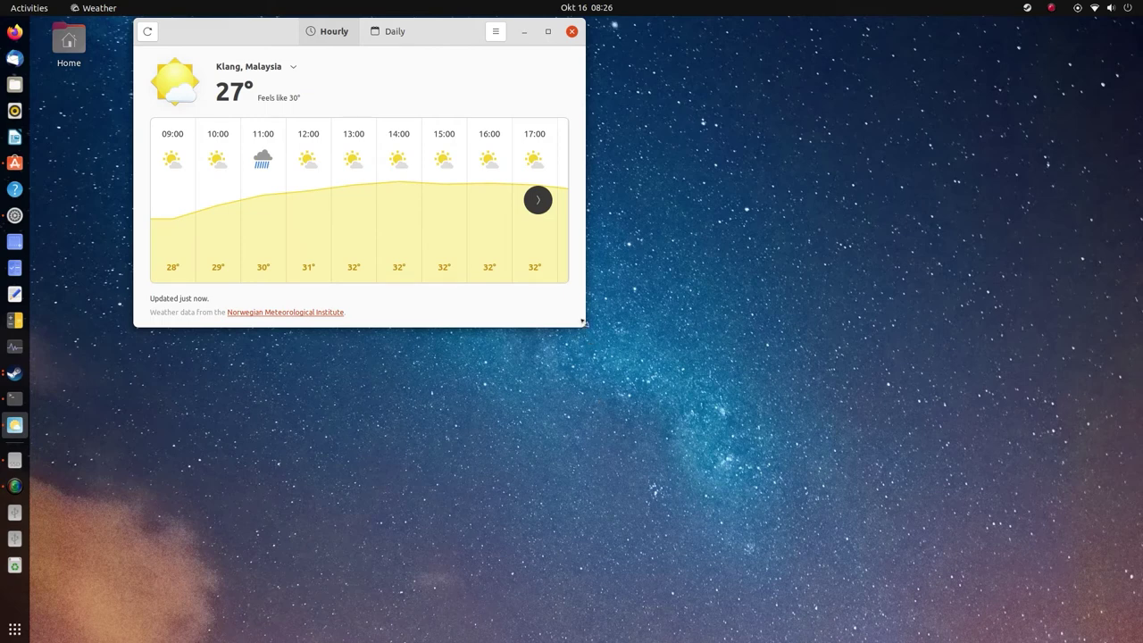
click(541, 203)
click(541, 205)
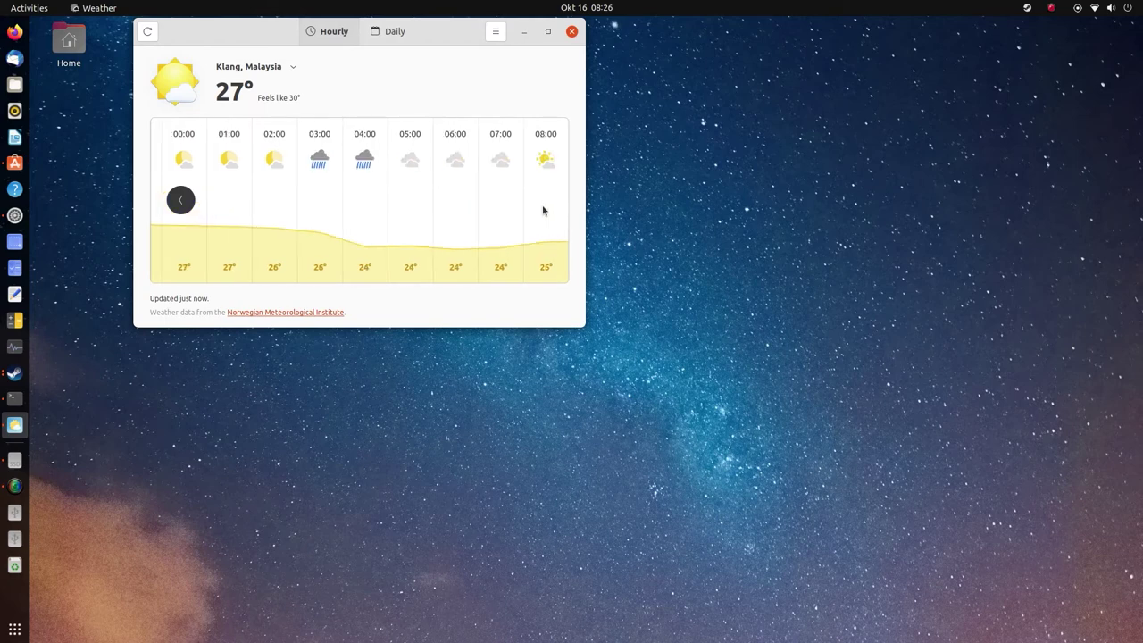
click(181, 200)
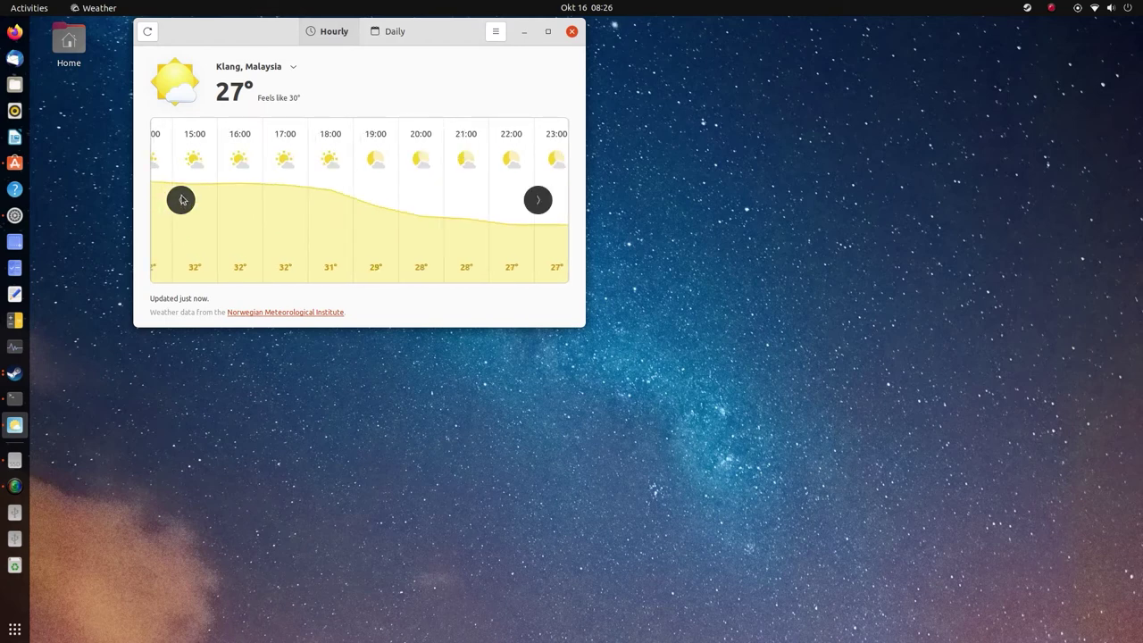
click(181, 200)
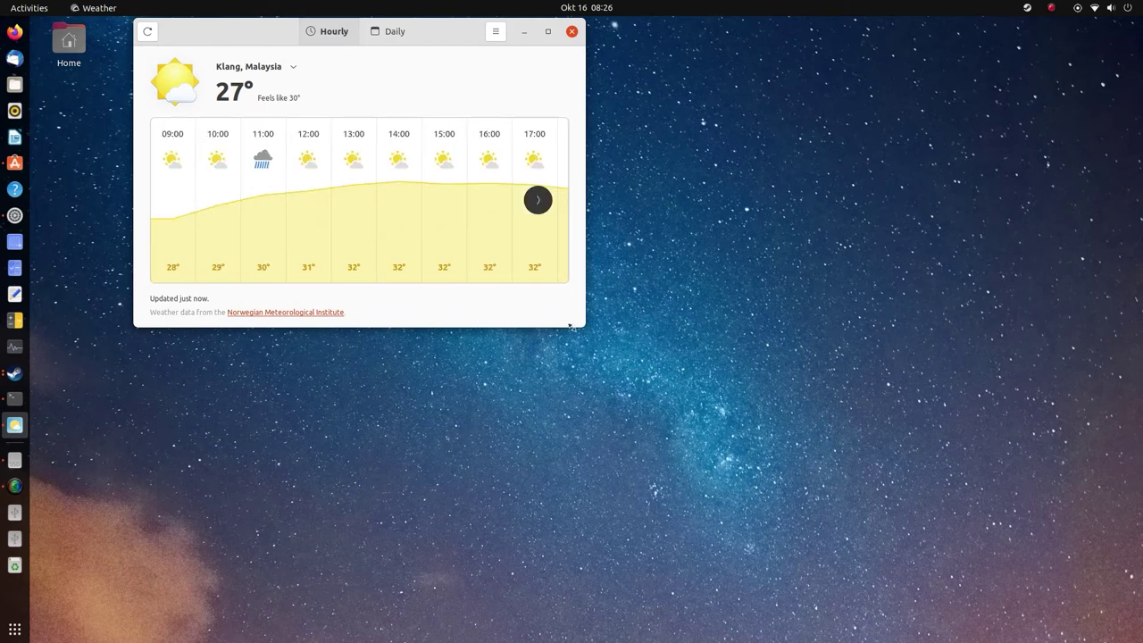
drag(581, 322, 768, 406)
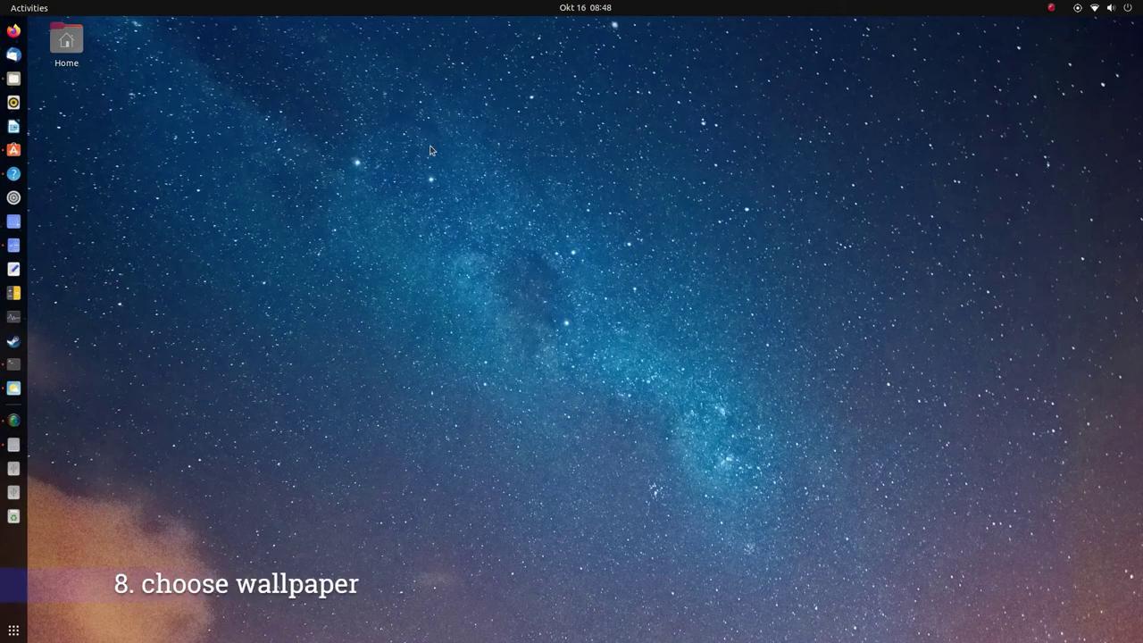
- Open the desktop background settings, apply the autumn forest road wallpaper, and minimize Settings to view it
right_click(422, 181)
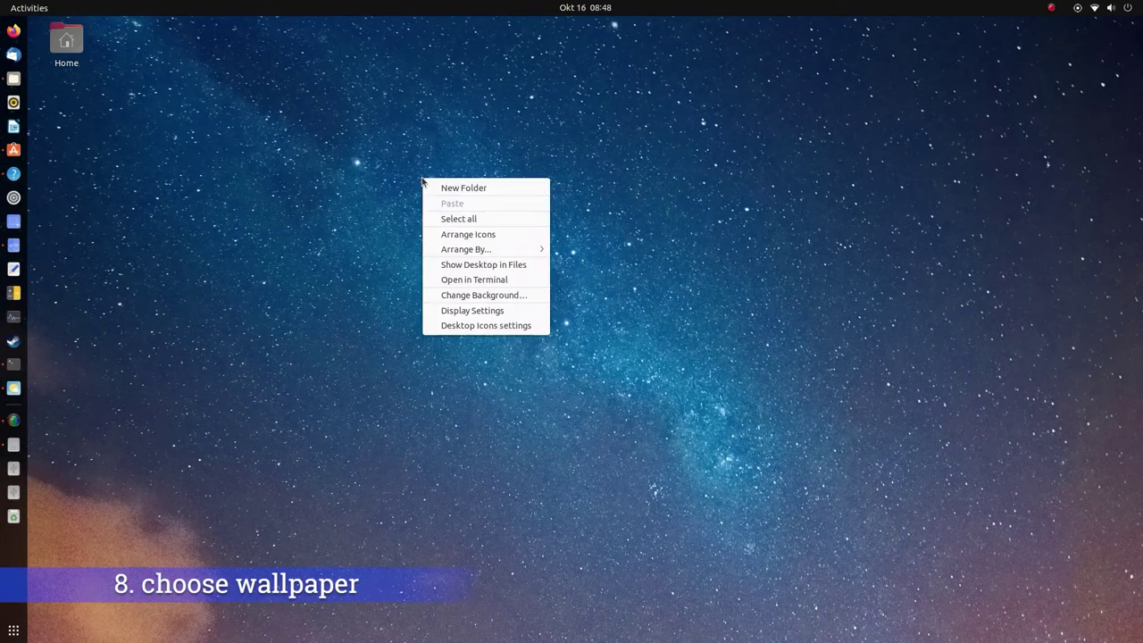
click(484, 295)
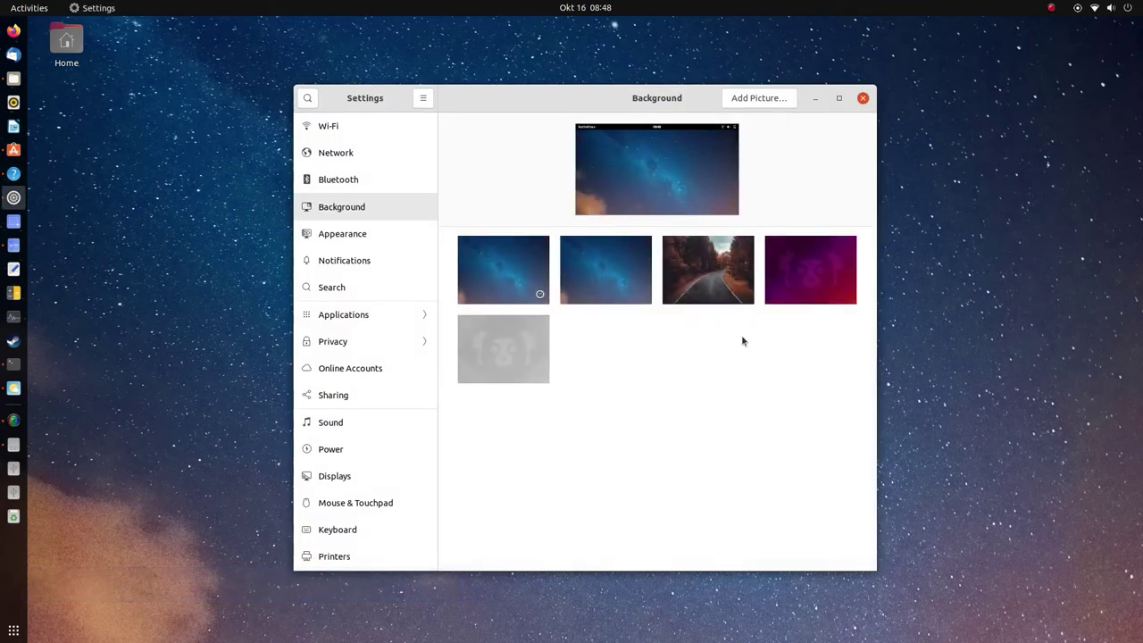
click(714, 290)
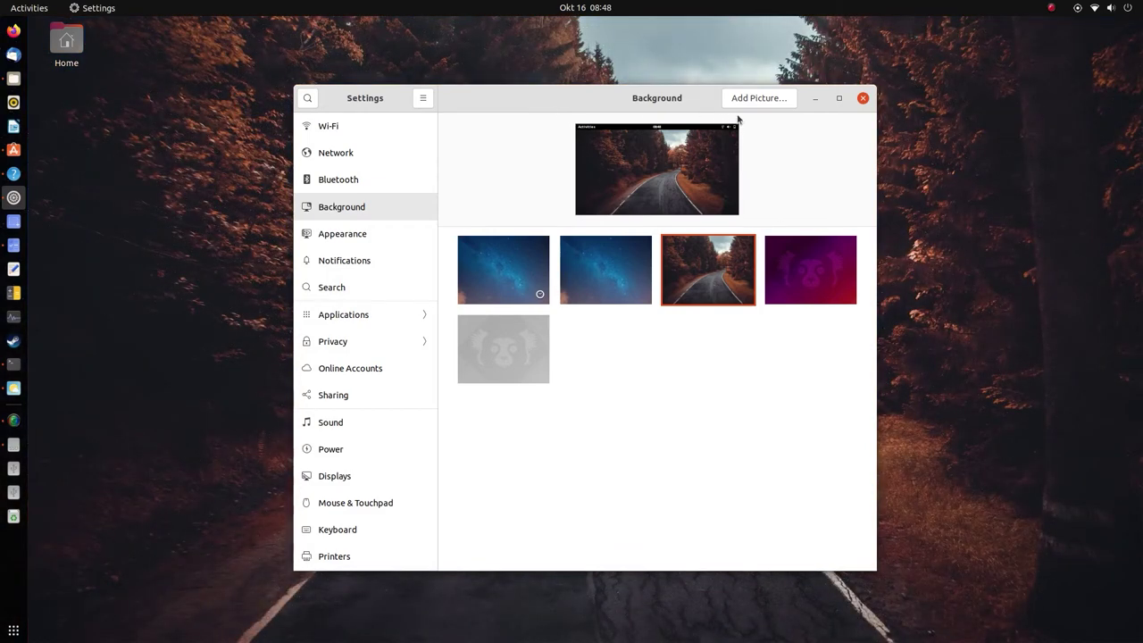
click(815, 99)
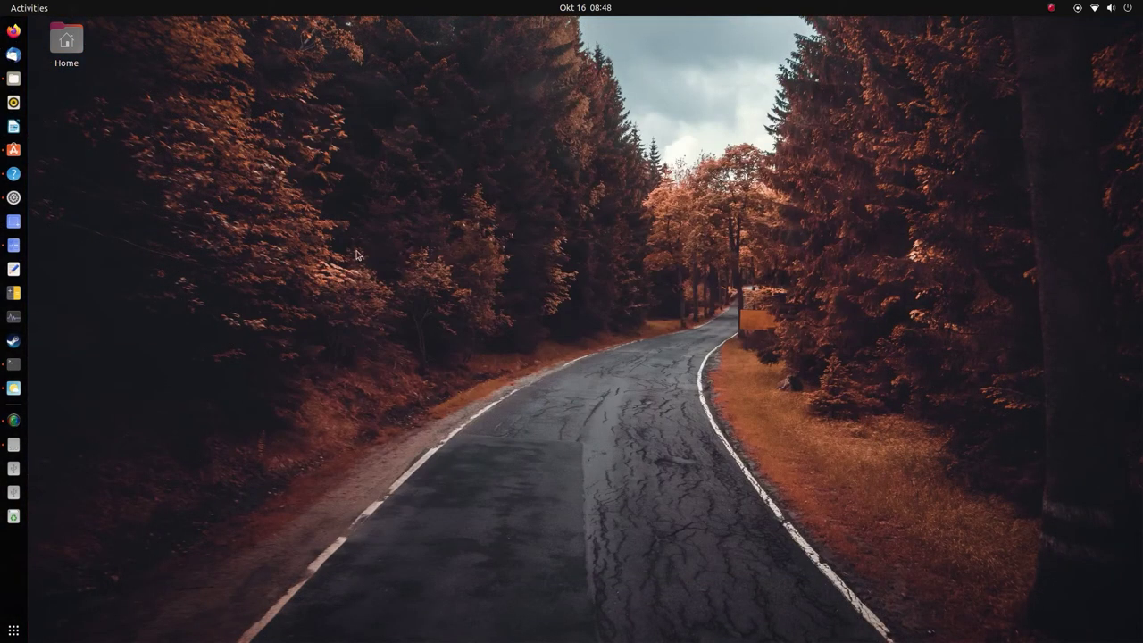
- Bring Settings back, try the blue starry sky background, and apply the purple Ubuntu mascot wallpaper
click(14, 198)
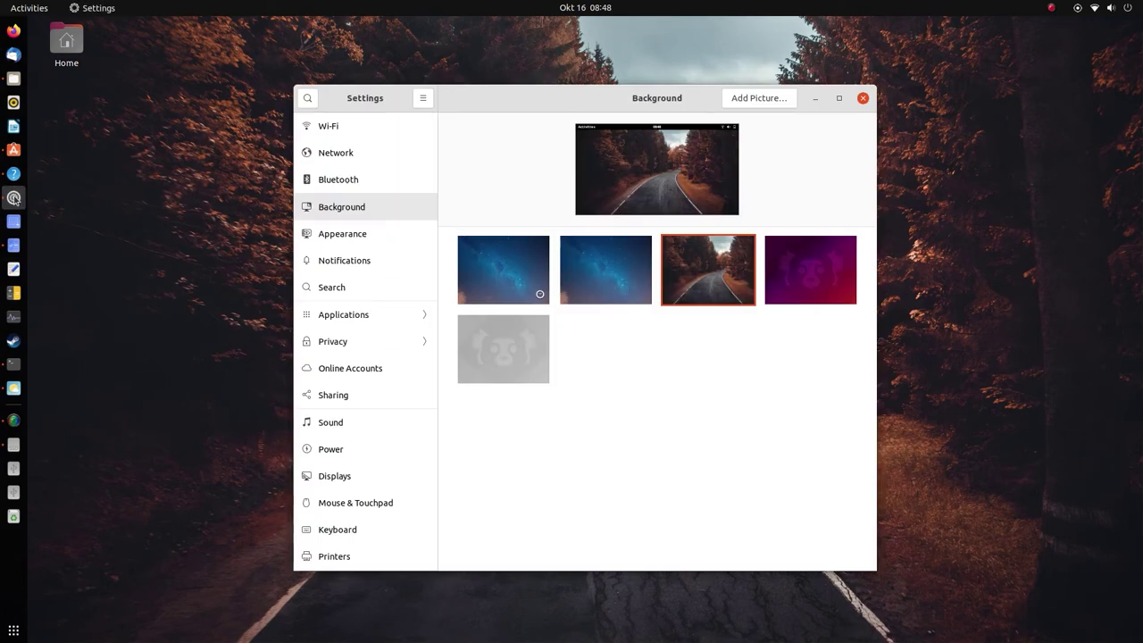
click(584, 283)
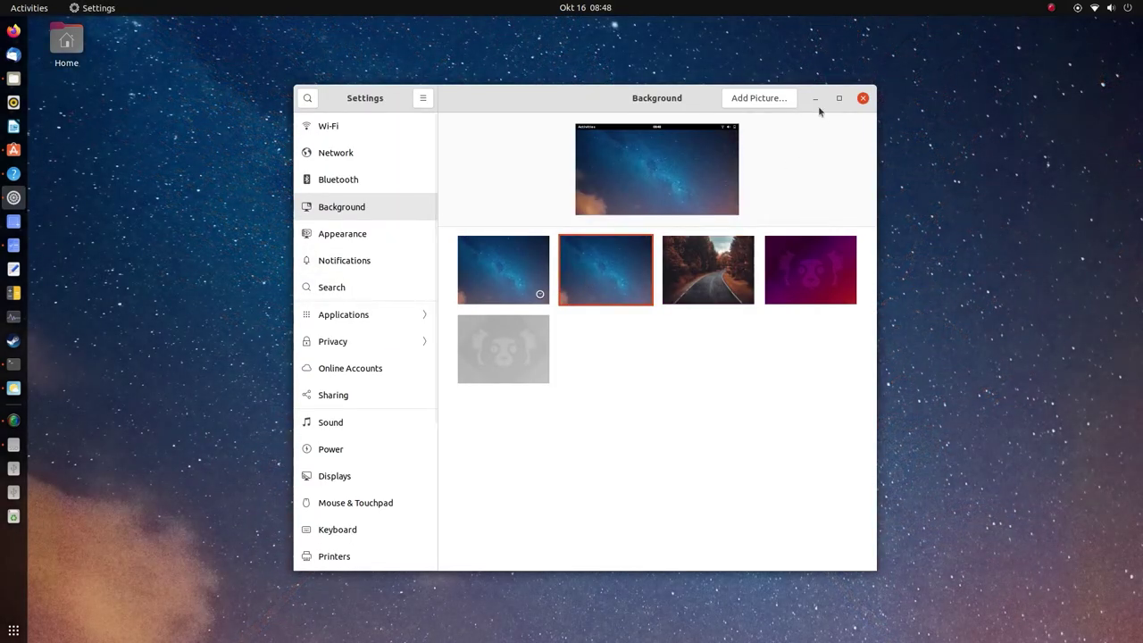
click(824, 266)
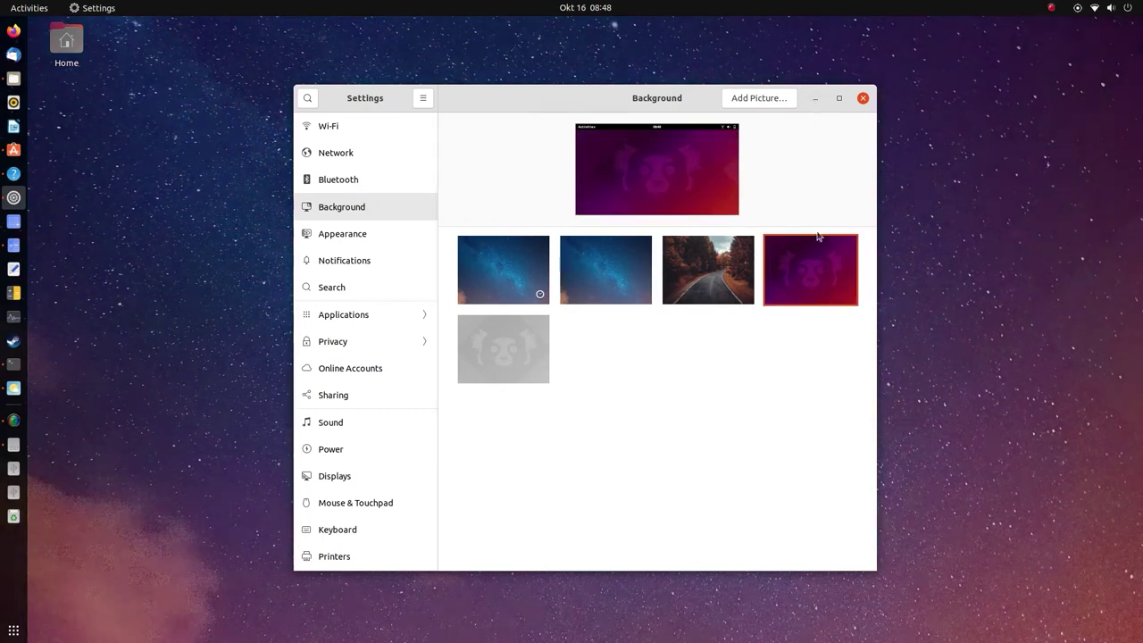
- Preview the purple and the gray Ubuntu mascot wallpapers on the bare desktop, and select the blue starry sky background in Settings
click(816, 98)
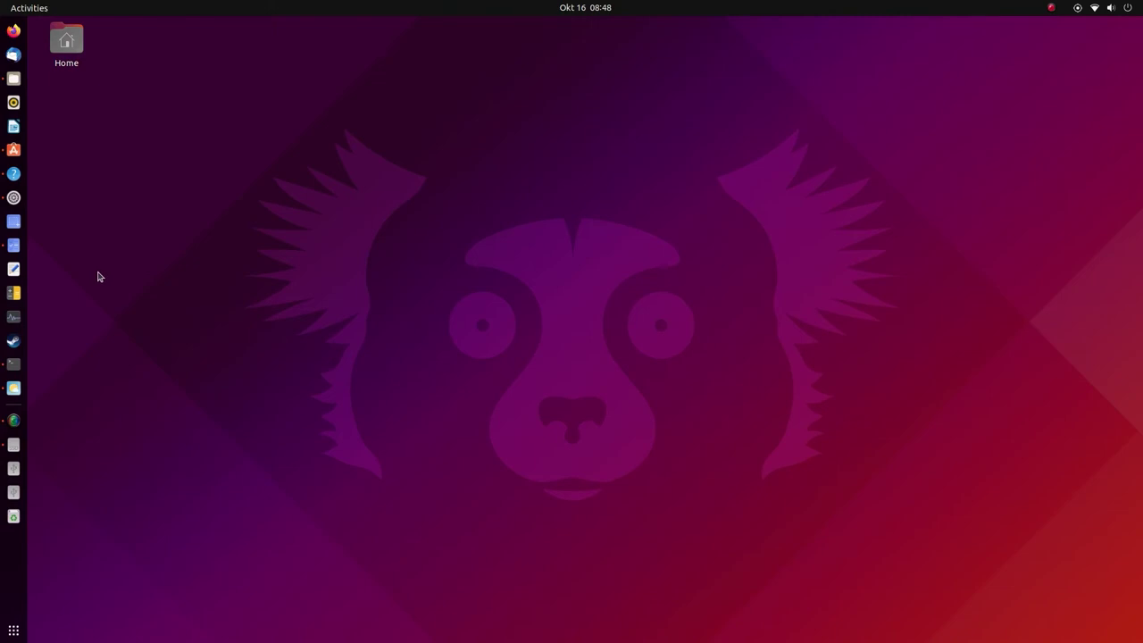
click(14, 197)
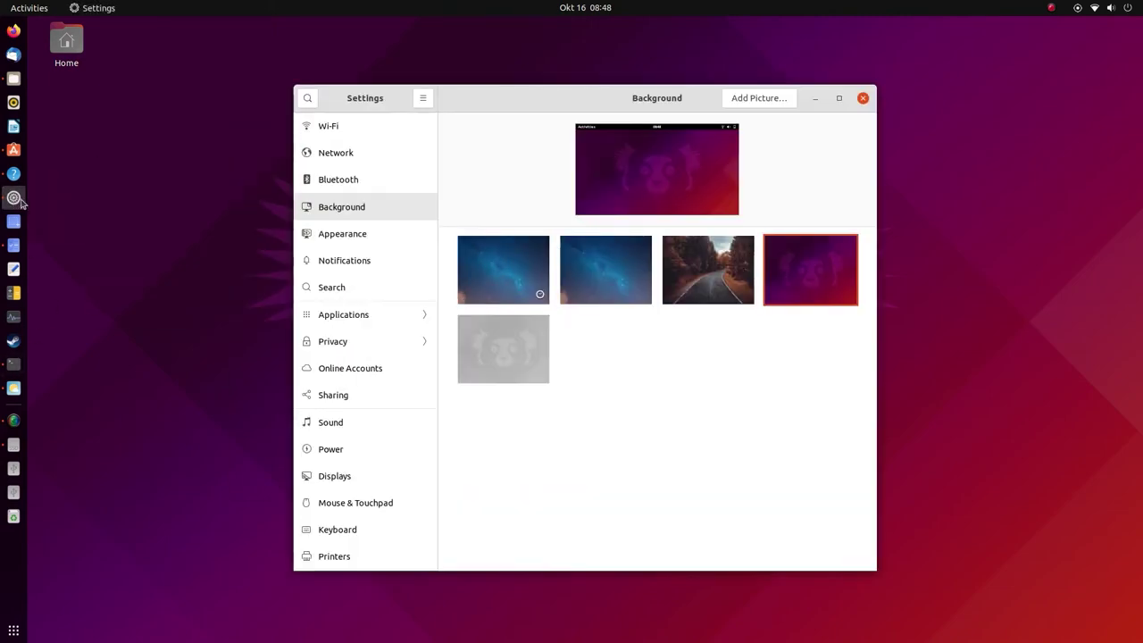
click(507, 357)
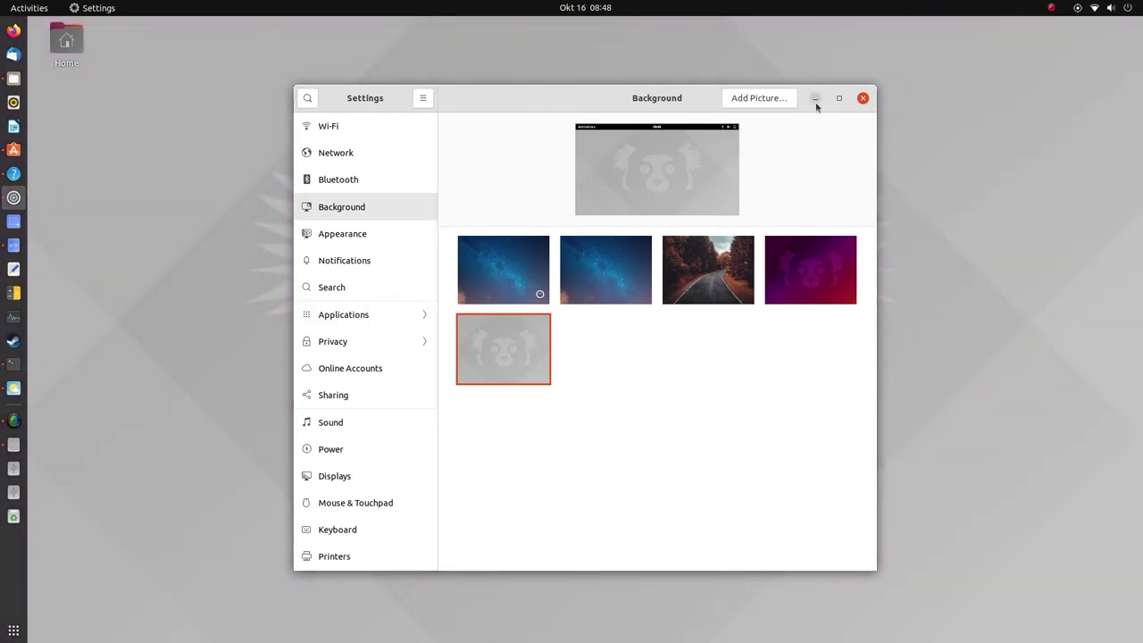
click(815, 100)
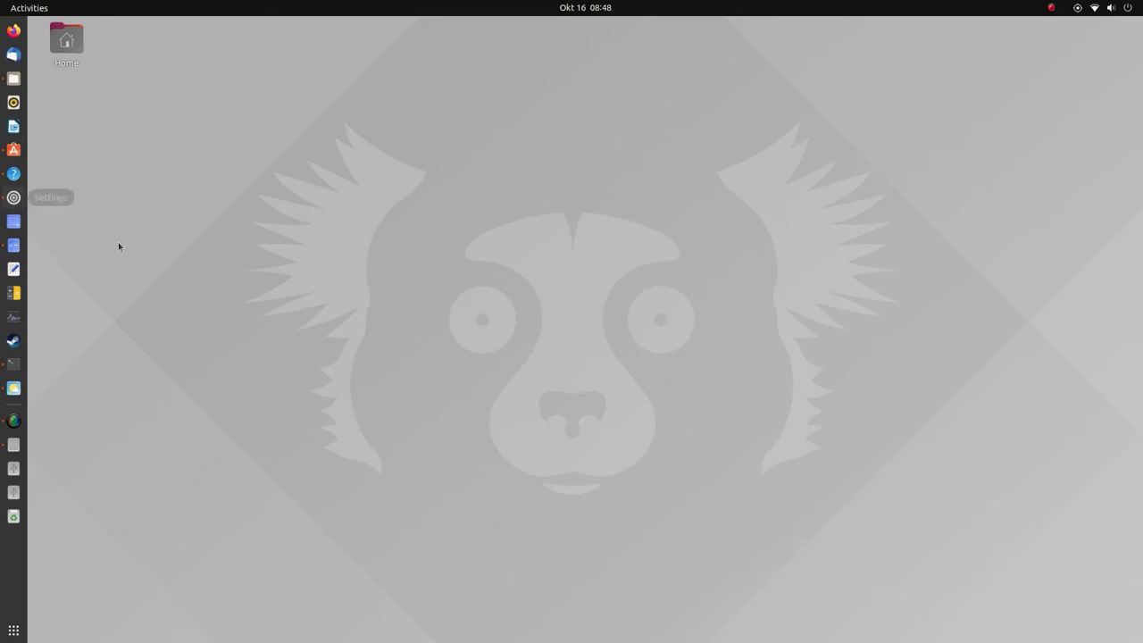
click(13, 197)
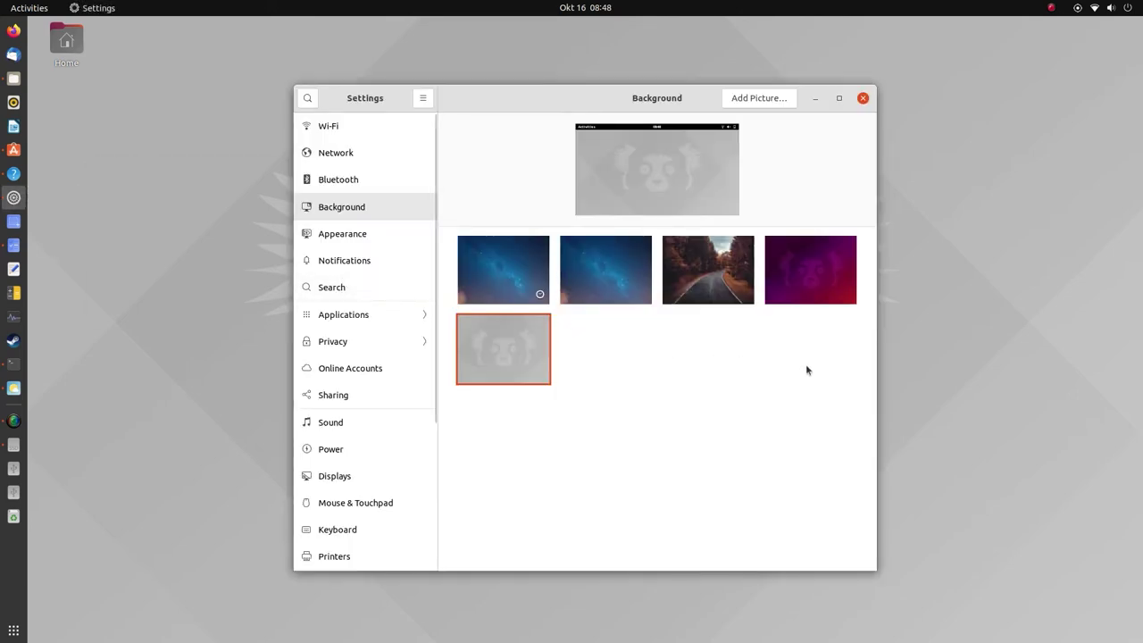
click(611, 277)
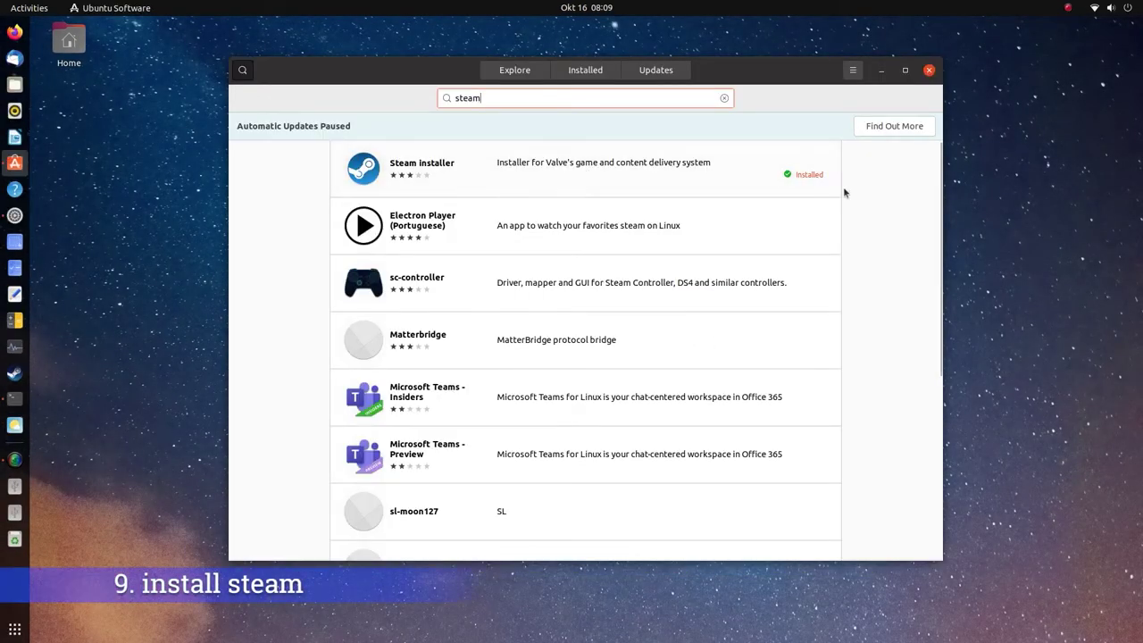
- Open the Steam installer entry from the "steam" search results in Ubuntu Software
click(633, 166)
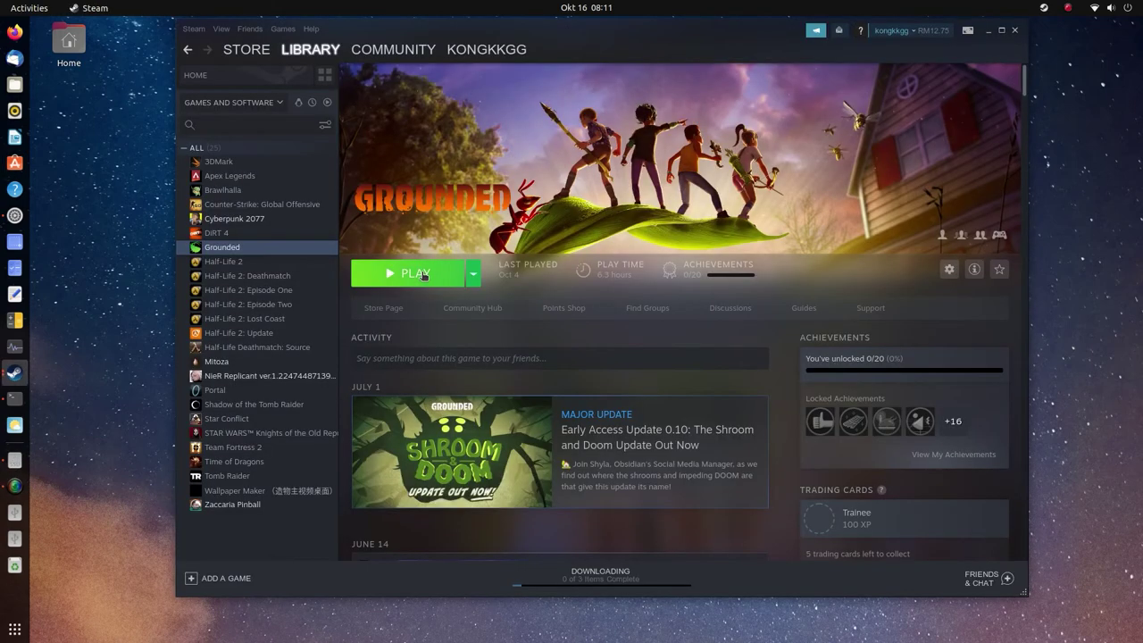
- Launch Grounded from the Steam library, continue past its title screen, and cancel the Xbox Live login
click(424, 274)
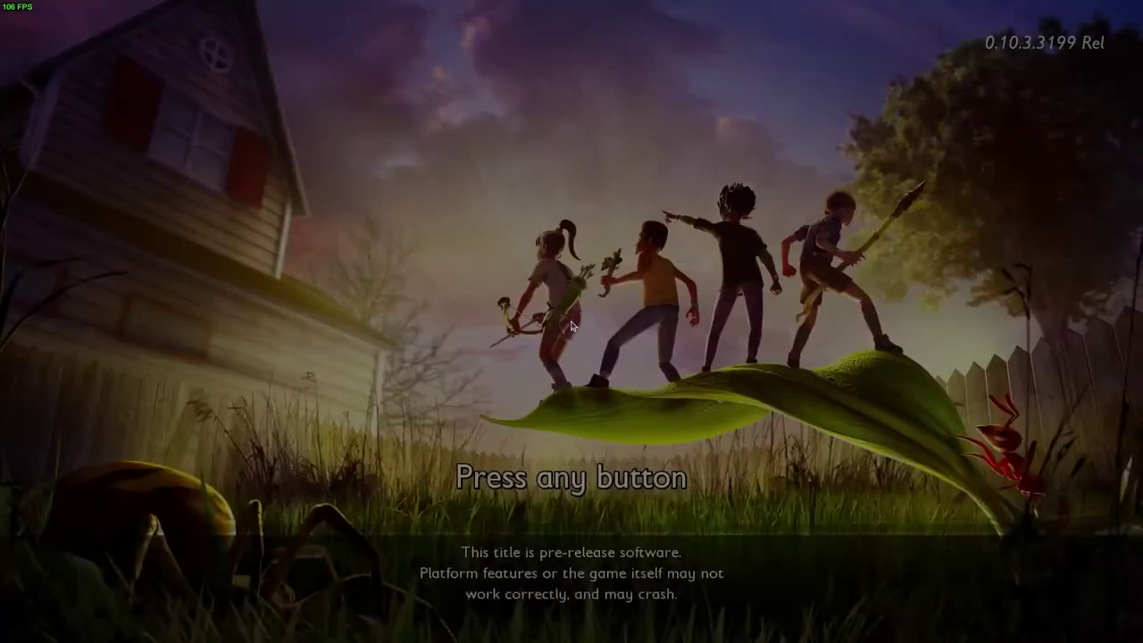
click(571, 327)
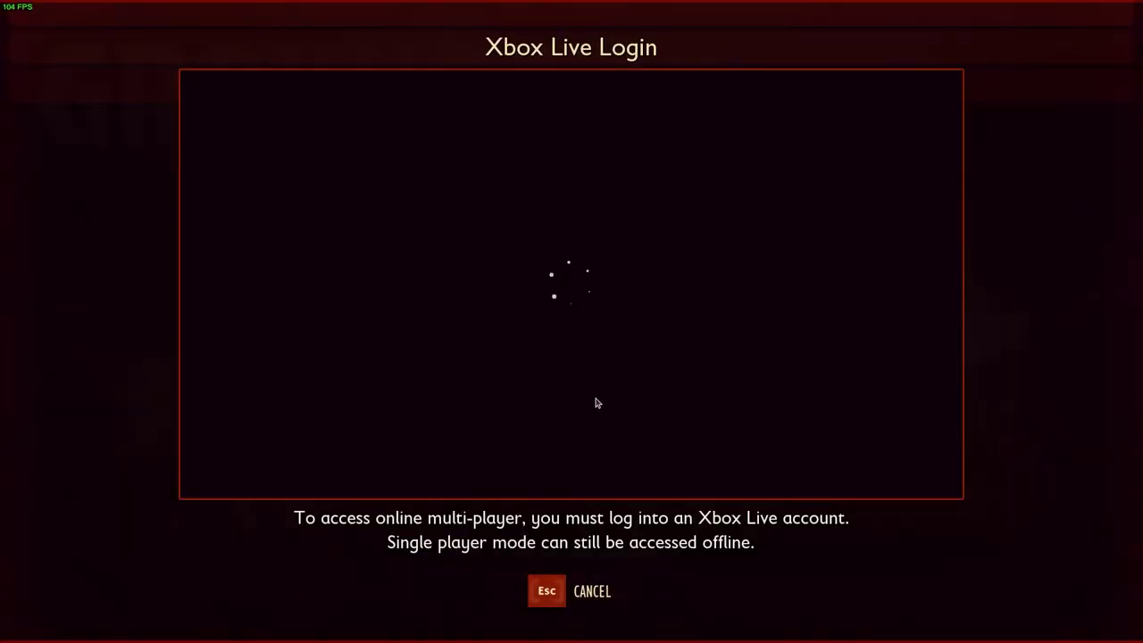
key(Escape)
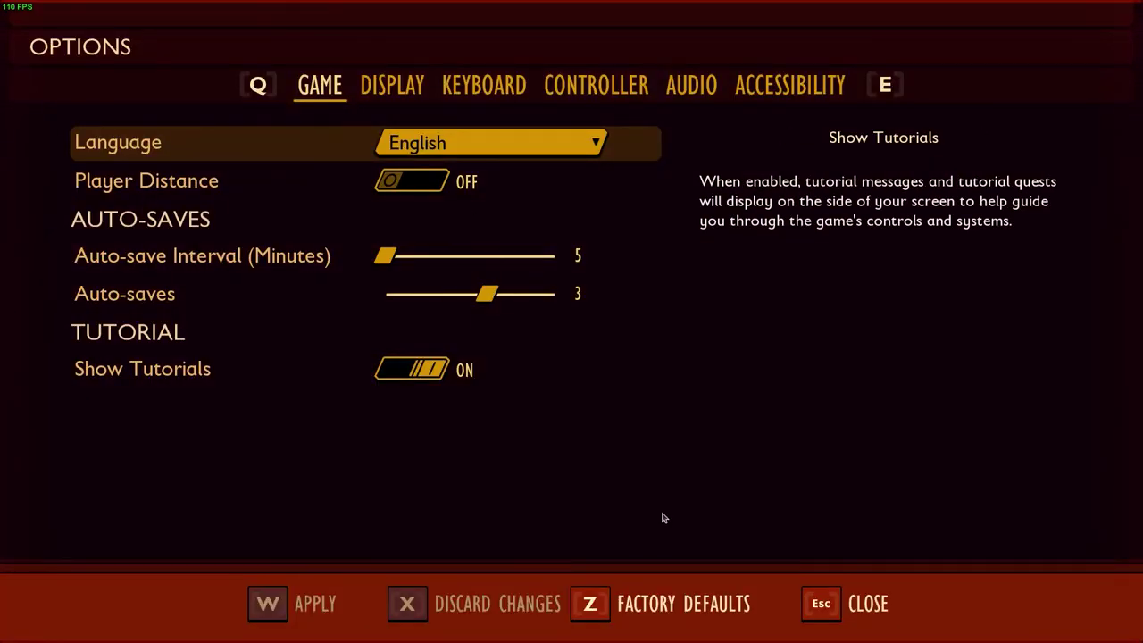
- Try the Windowed mode in Grounded's display options, discard the change, and look over the keyboard and game options
key(e)
click(589, 143)
click(491, 228)
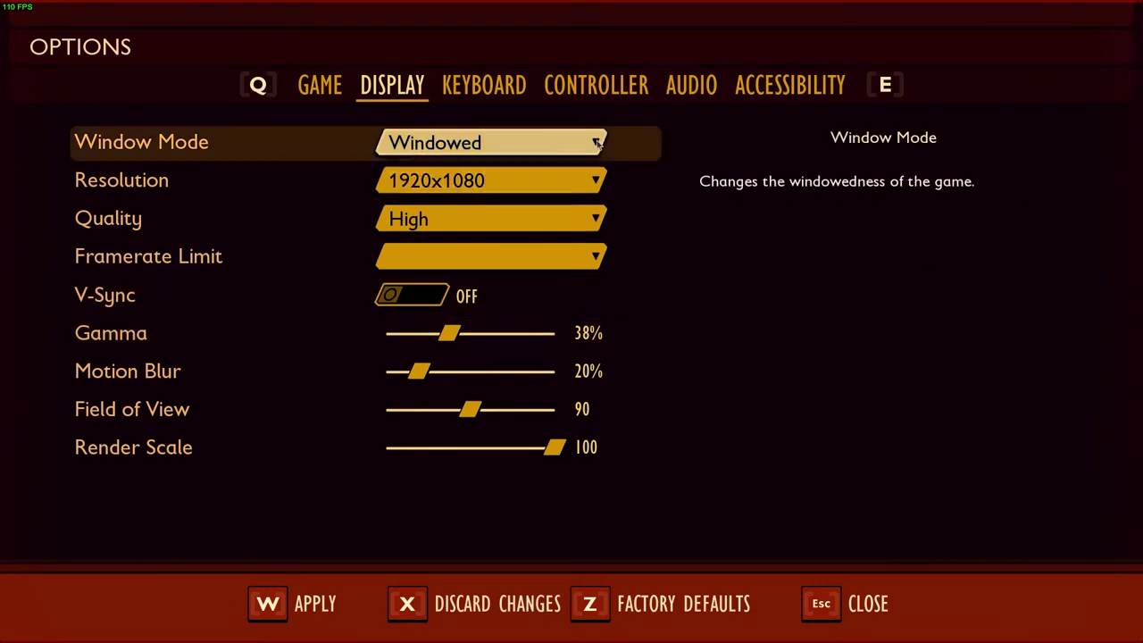
scroll(596, 143, down, 1)
key(x)
click(483, 84)
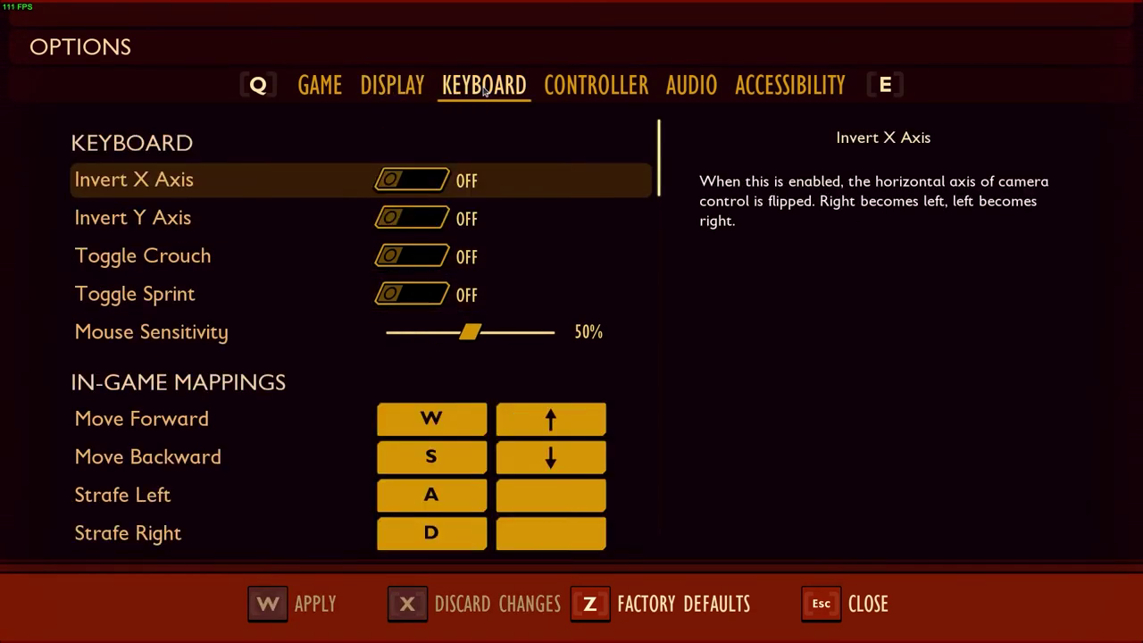
key(e)
click(320, 85)
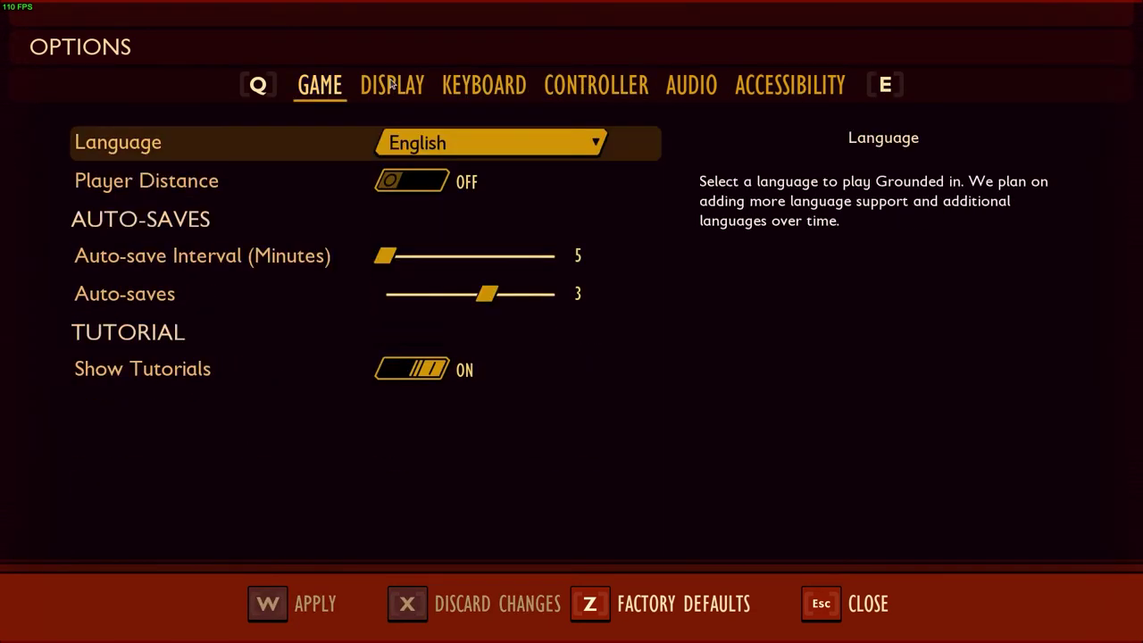
- Set the game's quality to Medium in the display options and close the options
click(392, 85)
click(491, 219)
click(491, 268)
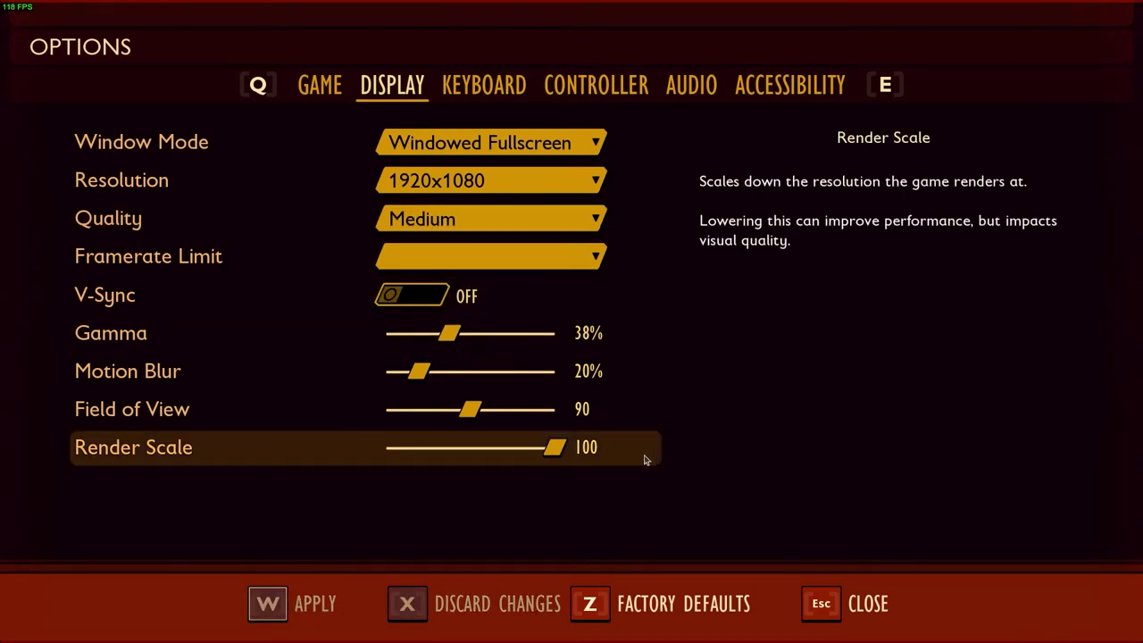
key(Escape)
- Load the single-player Grasslands auto-save dated Oct 4, 2021 from playthrough E1F0
click(234, 312)
click(234, 317)
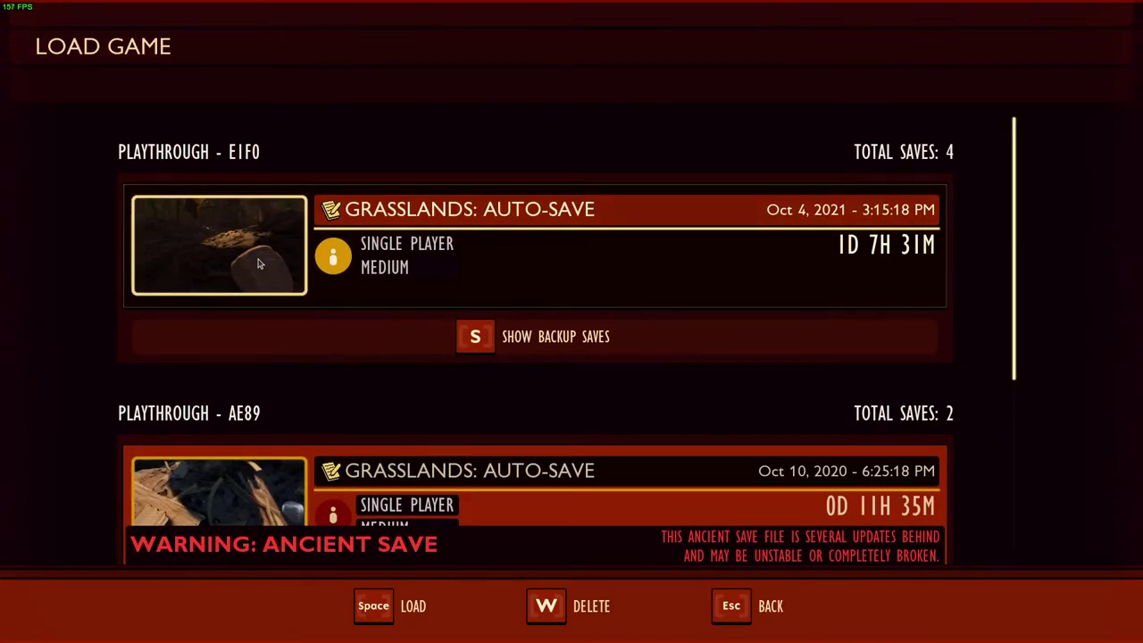
click(406, 605)
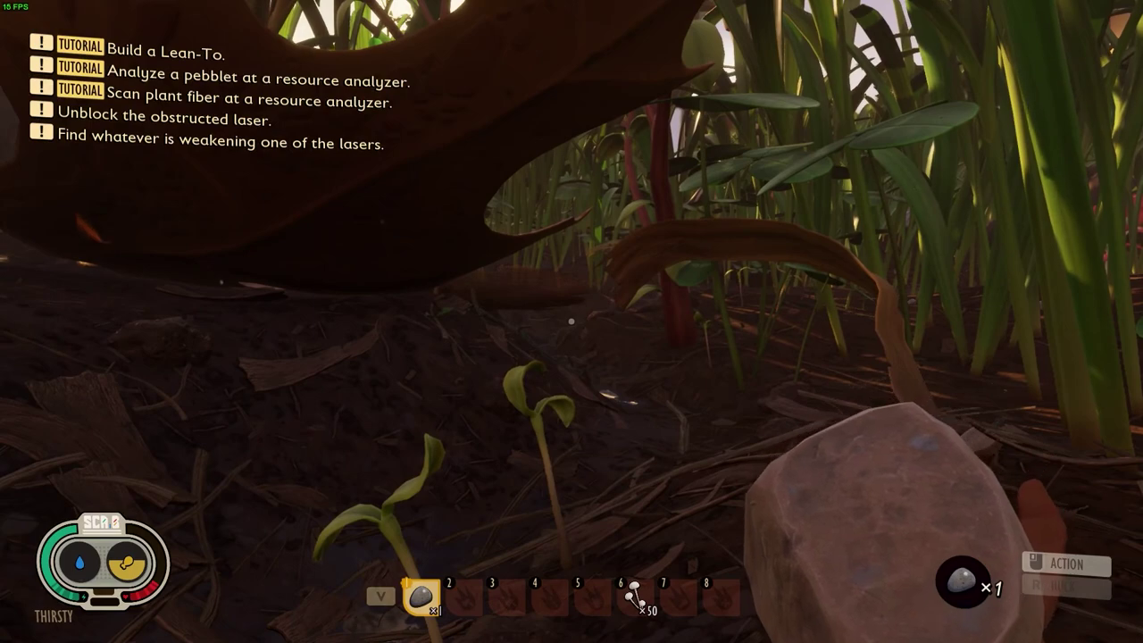
- Walk through the grasslands undergrowth in the loaded save to try out how the game runs
key(w)
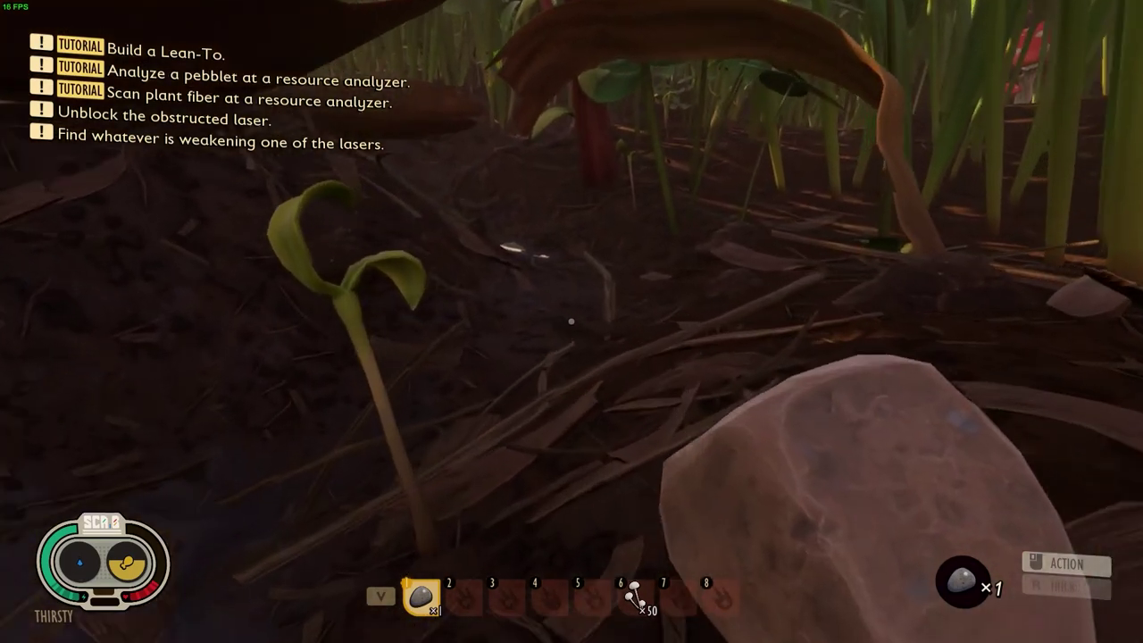
key(w)
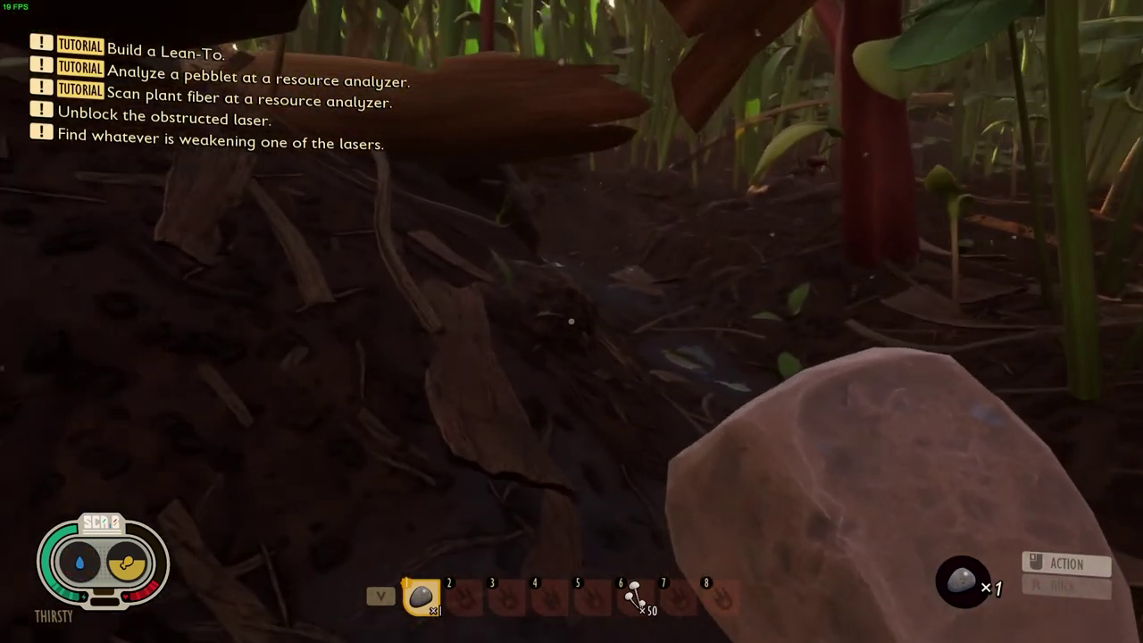
key(w)
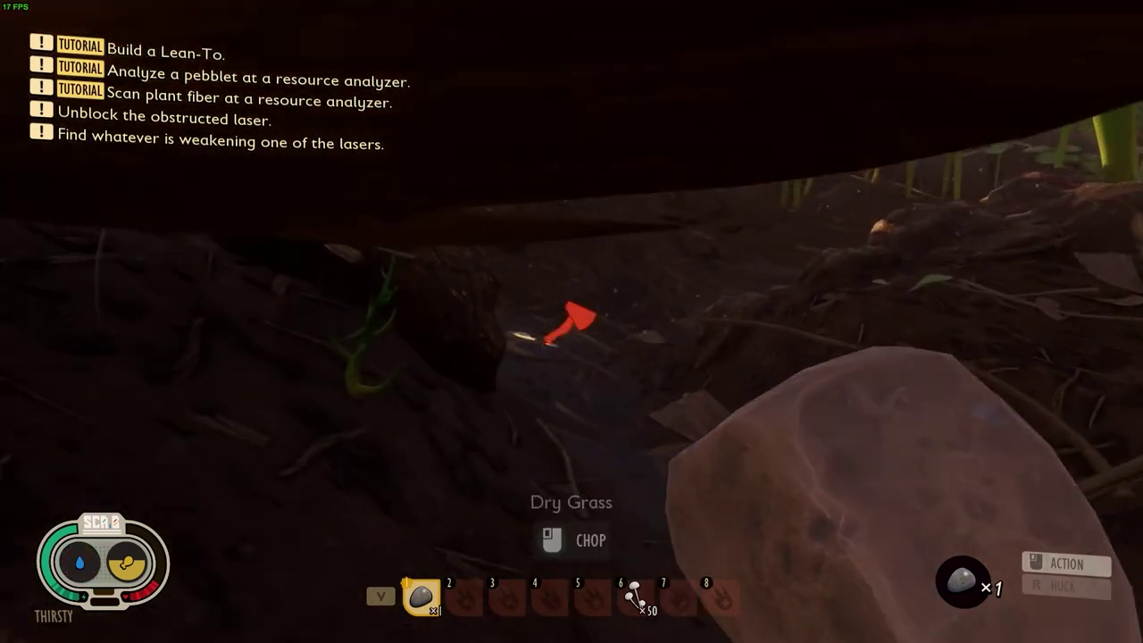
key(a)
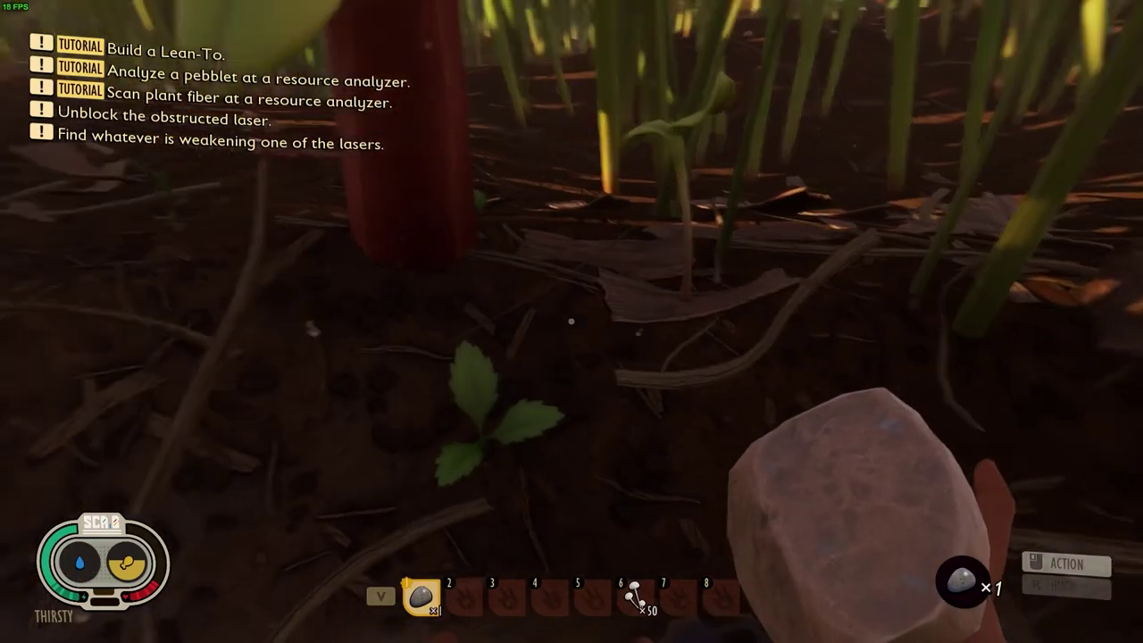
key(w)
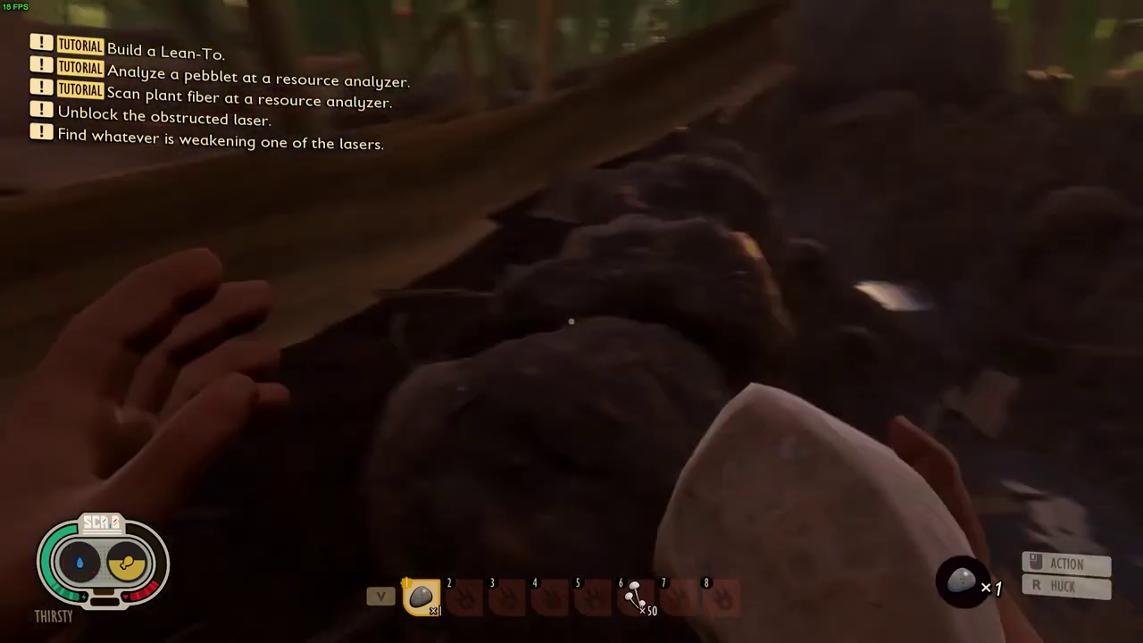
key(s)
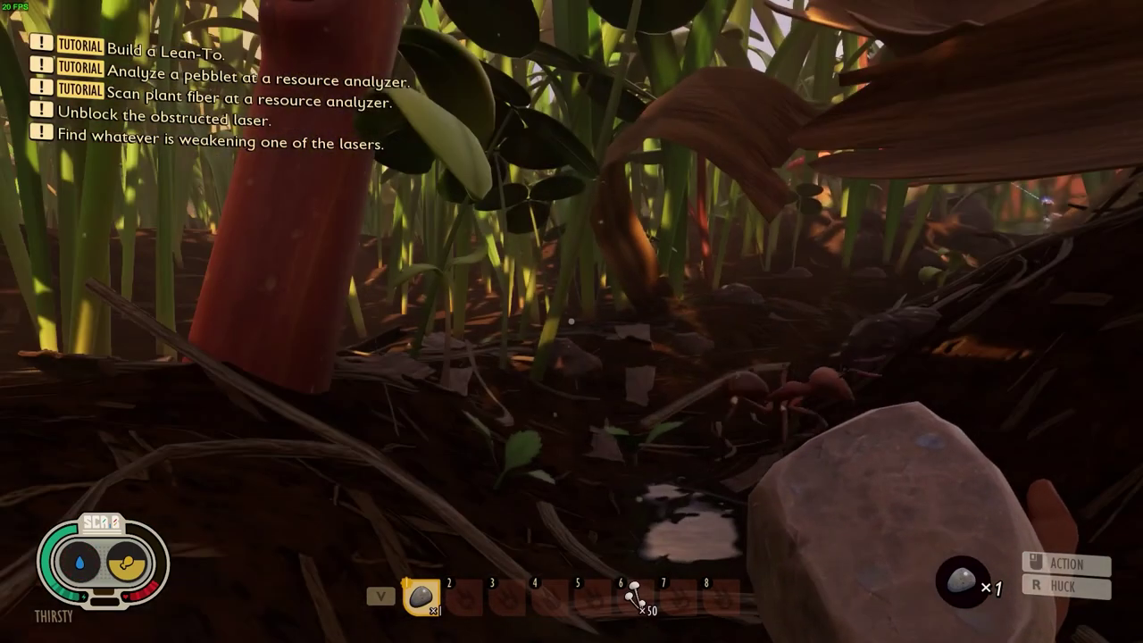
key(w)
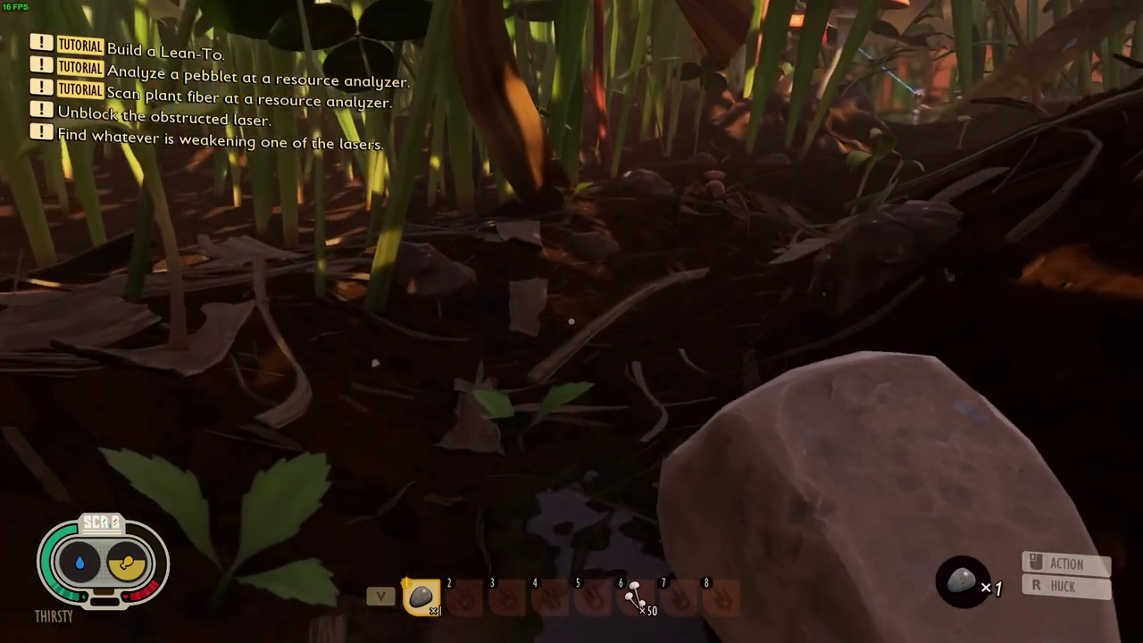
key(w)
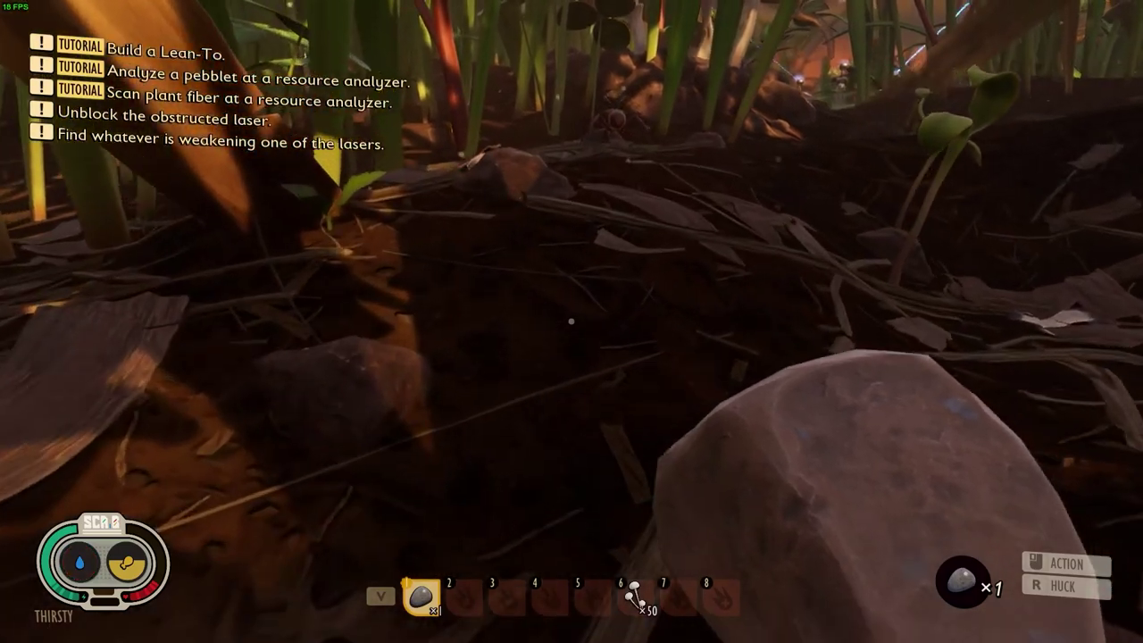
key(w)
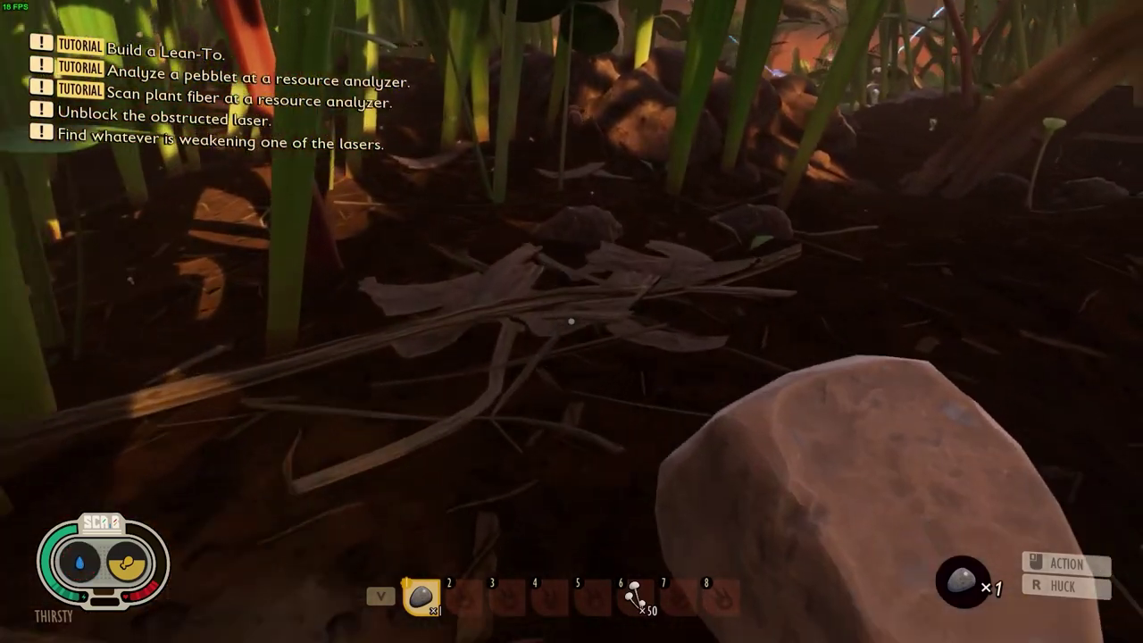
key(w)
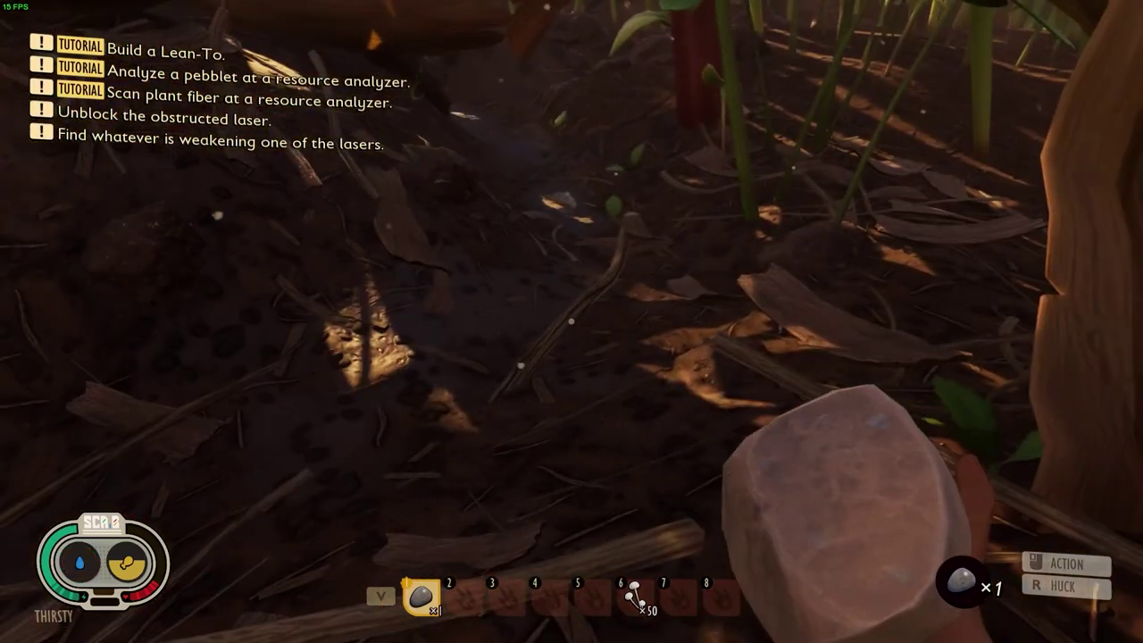
key(w)
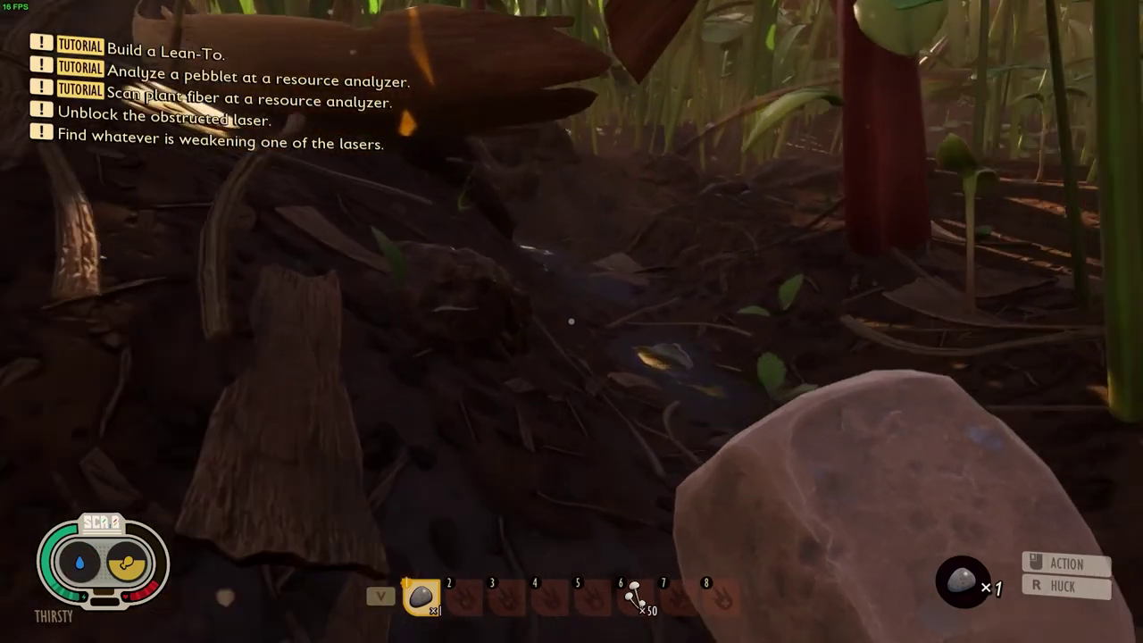
key(w)
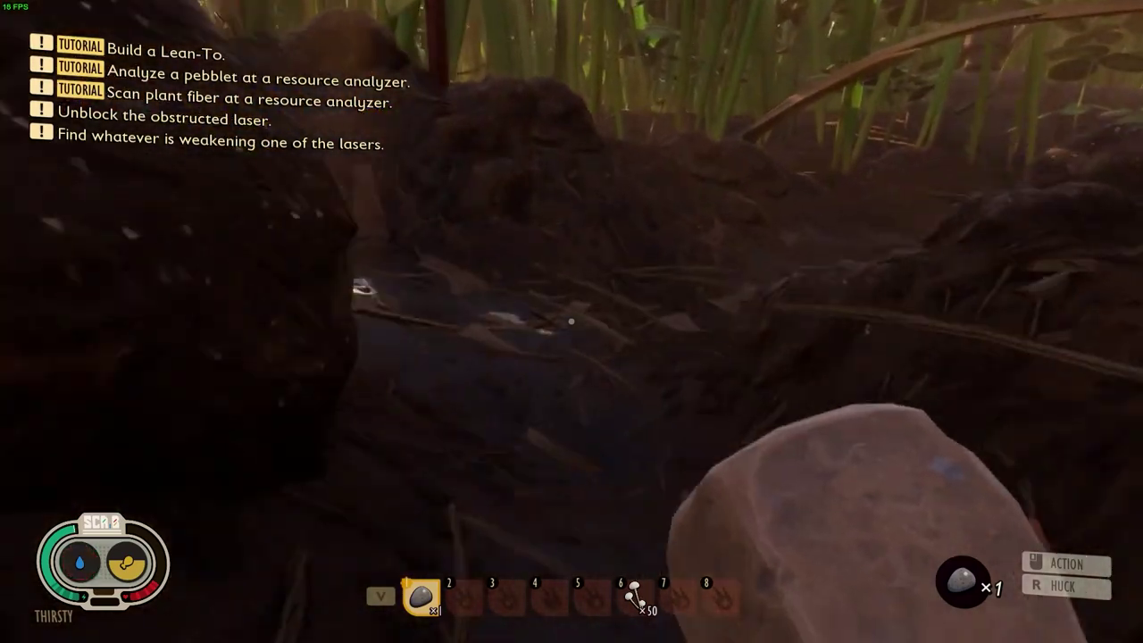
- Approach the worker ant near the puddle and attack it with the held pebblet
key(w)
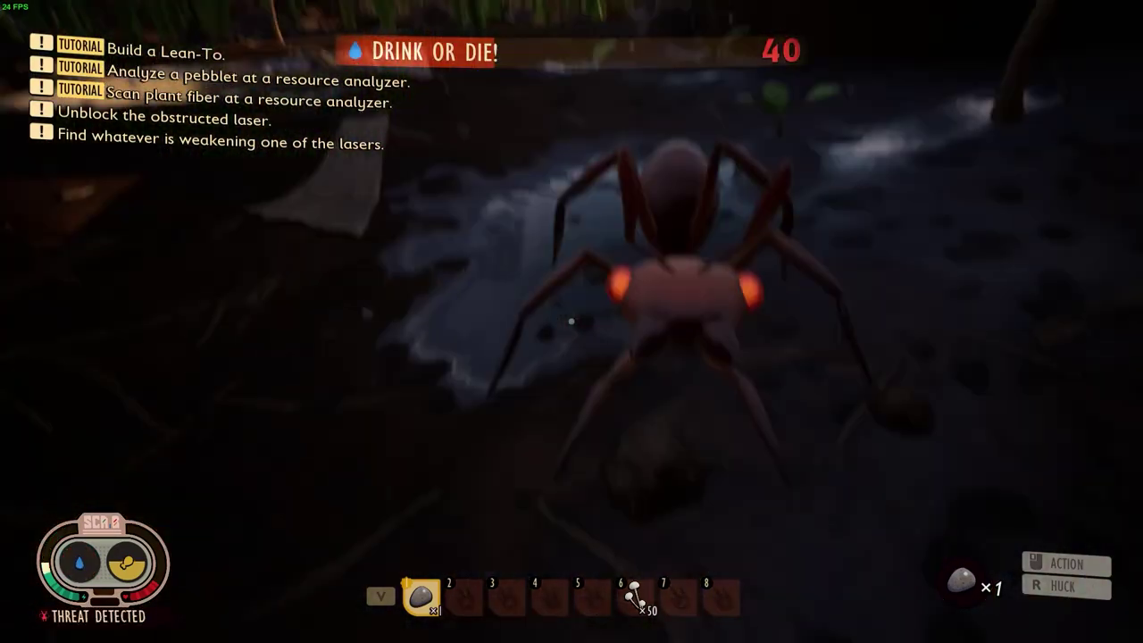
click(572, 321)
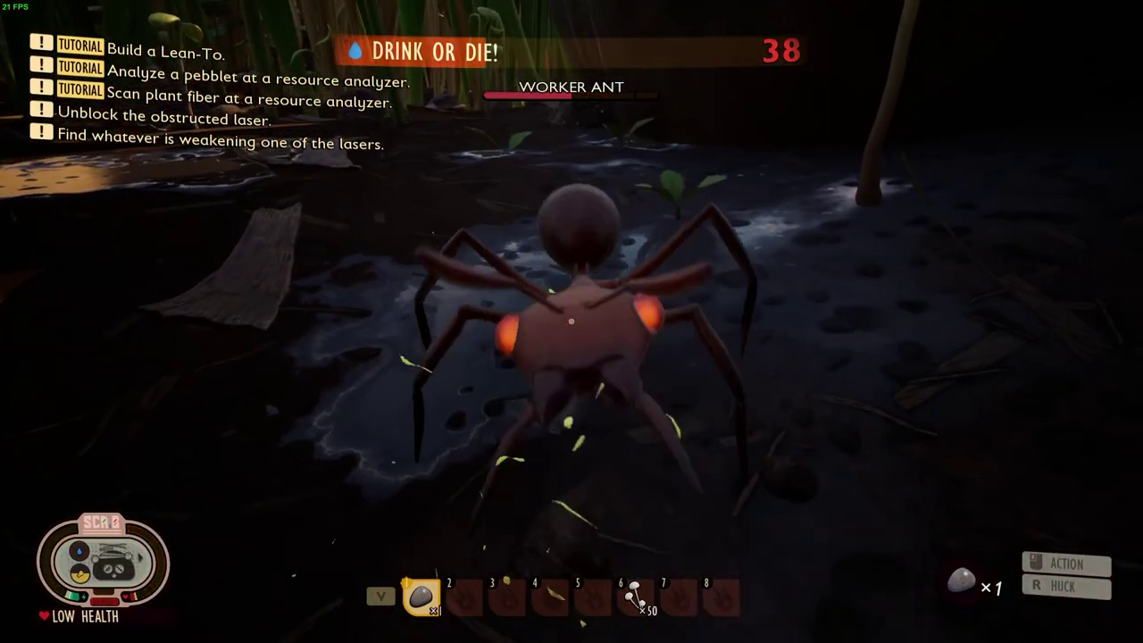
click(571, 321)
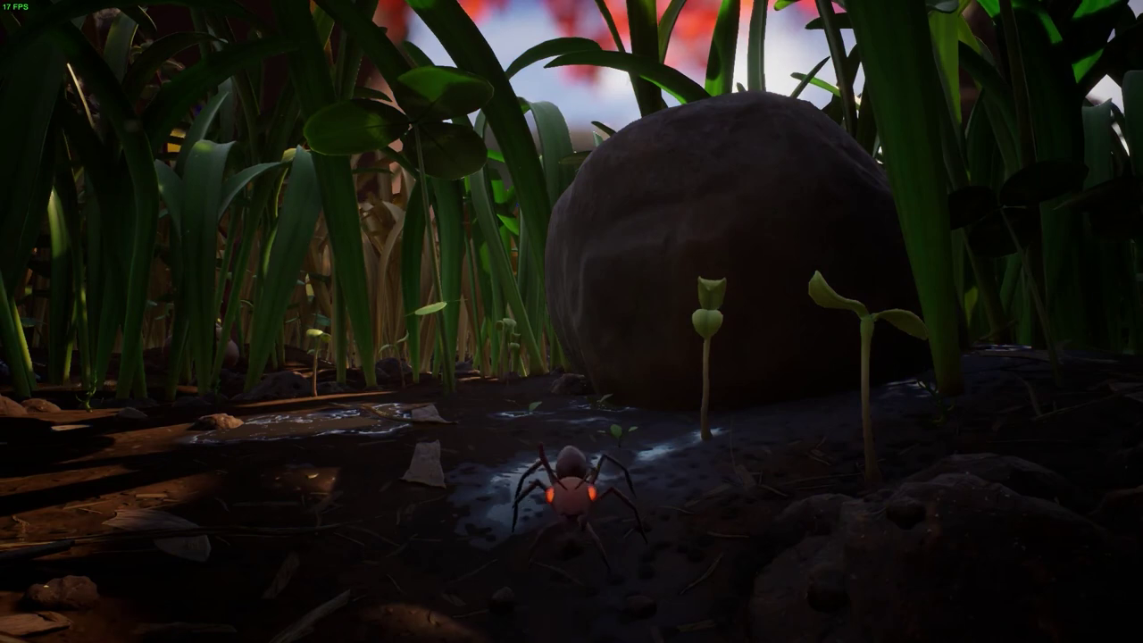